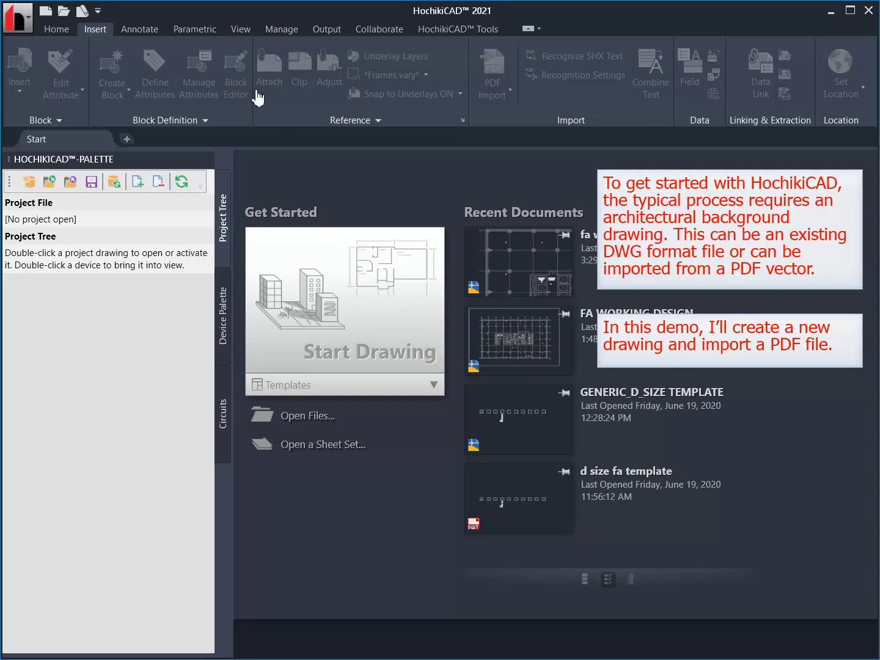
pyautogui.click(315, 288)
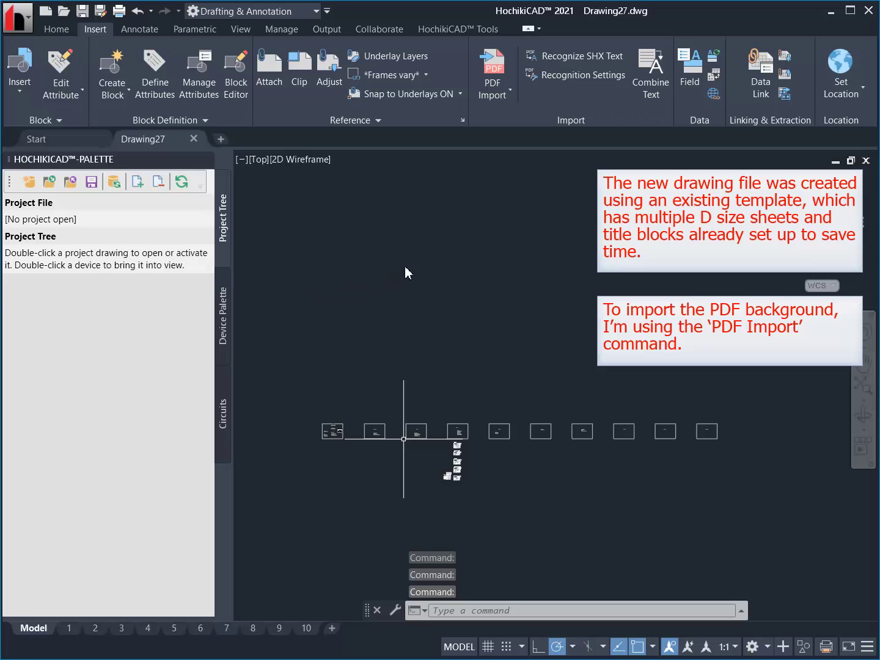
# Import FA-Model.pdf with default options and place it as a scale-1 block.
pyautogui.click(486, 68)
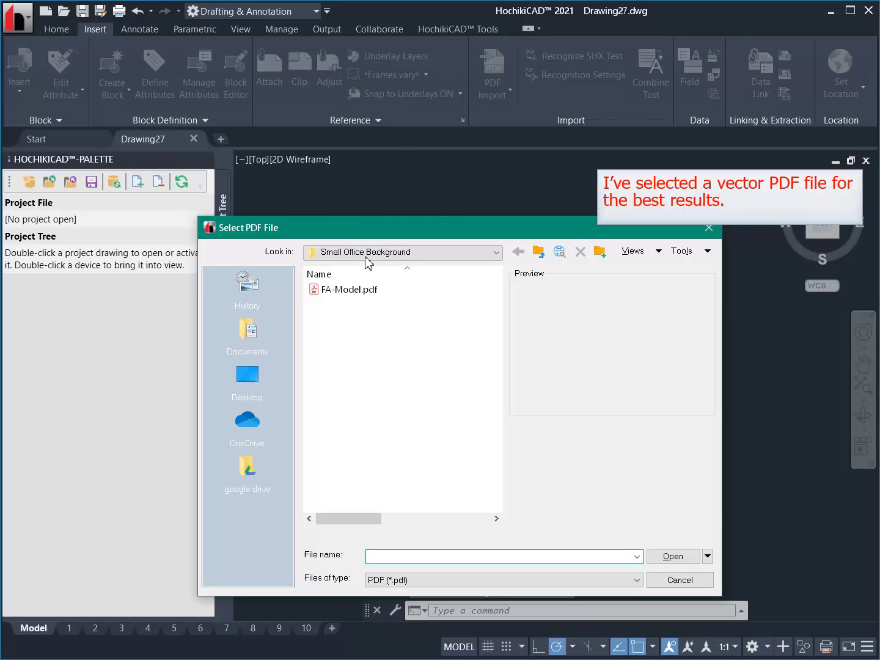
pyautogui.doubleClick(365, 288)
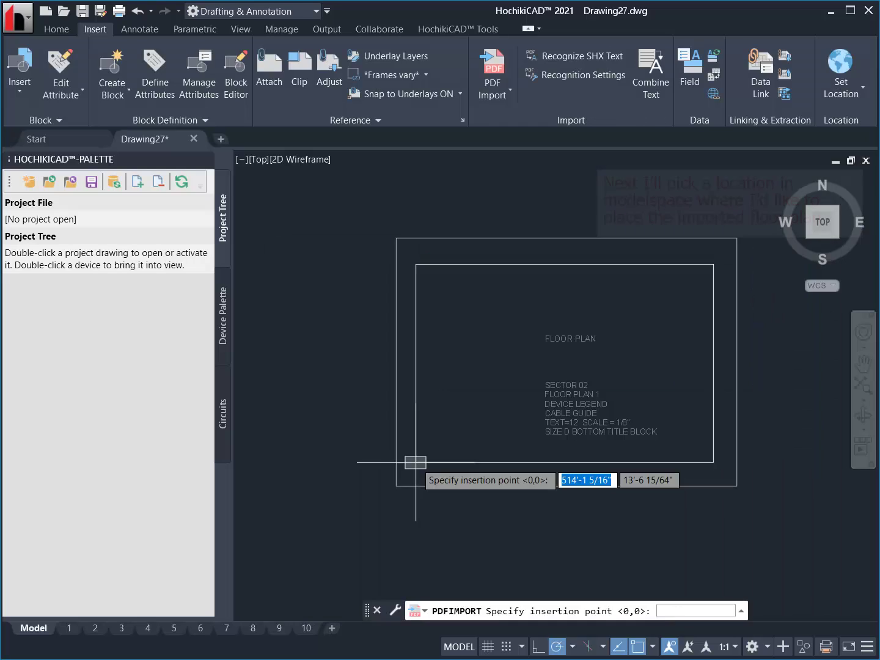
pyautogui.click(663, 597)
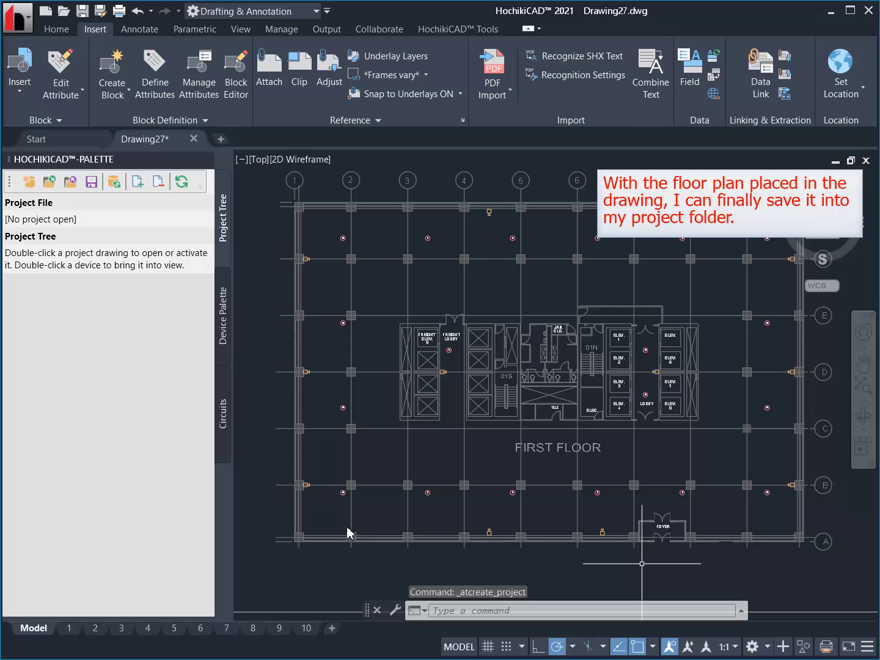
# Save the drawing under the new name 'fa working drawing'.
pyautogui.click(101, 10)
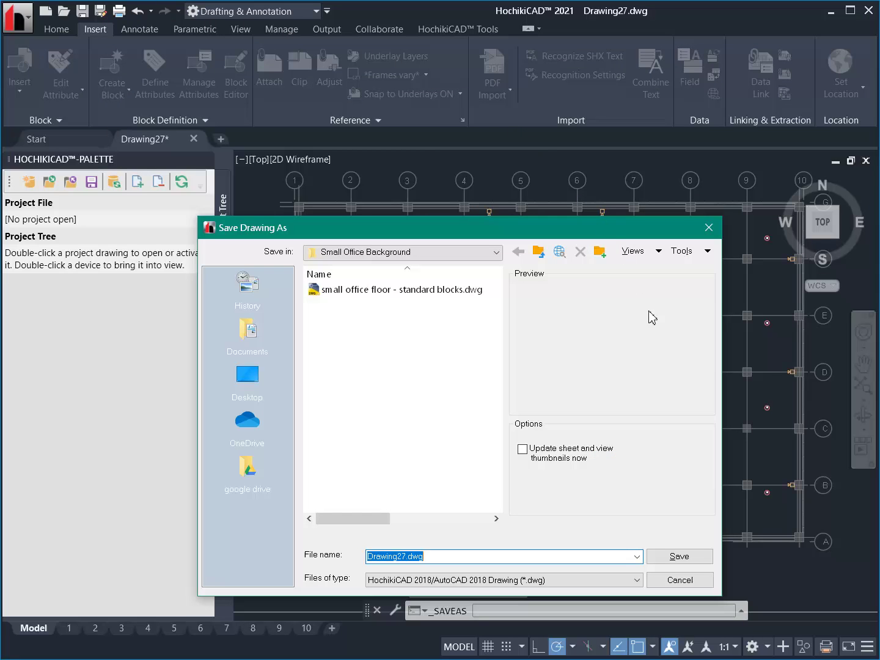
pyautogui.write('fa wor')
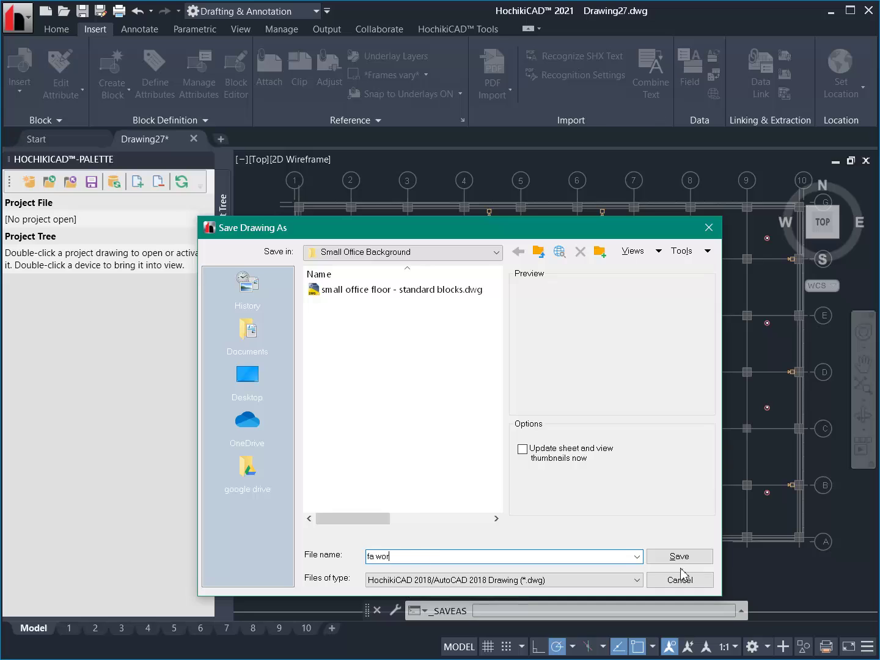
pyautogui.write('king drawing')
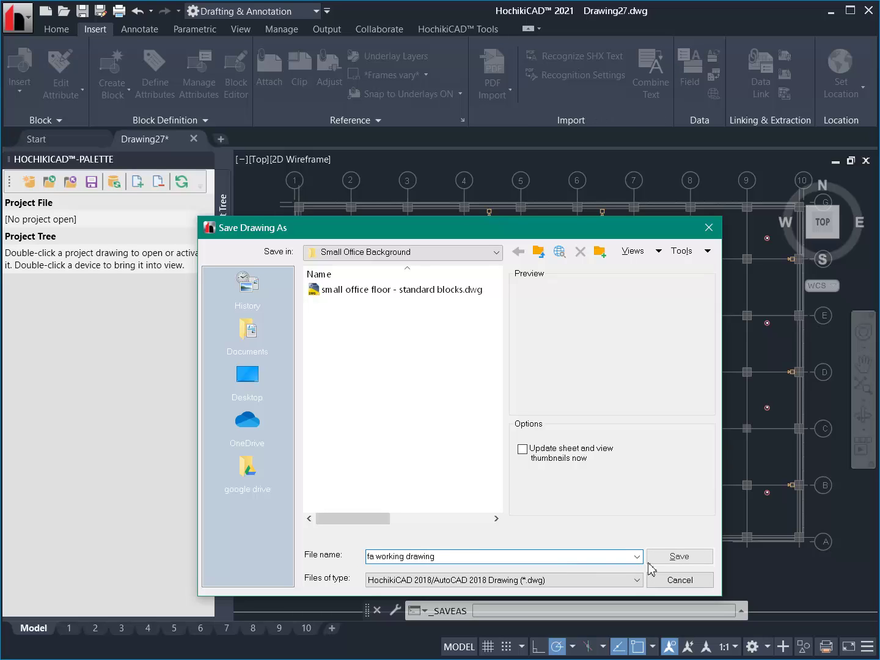
pyautogui.click(680, 556)
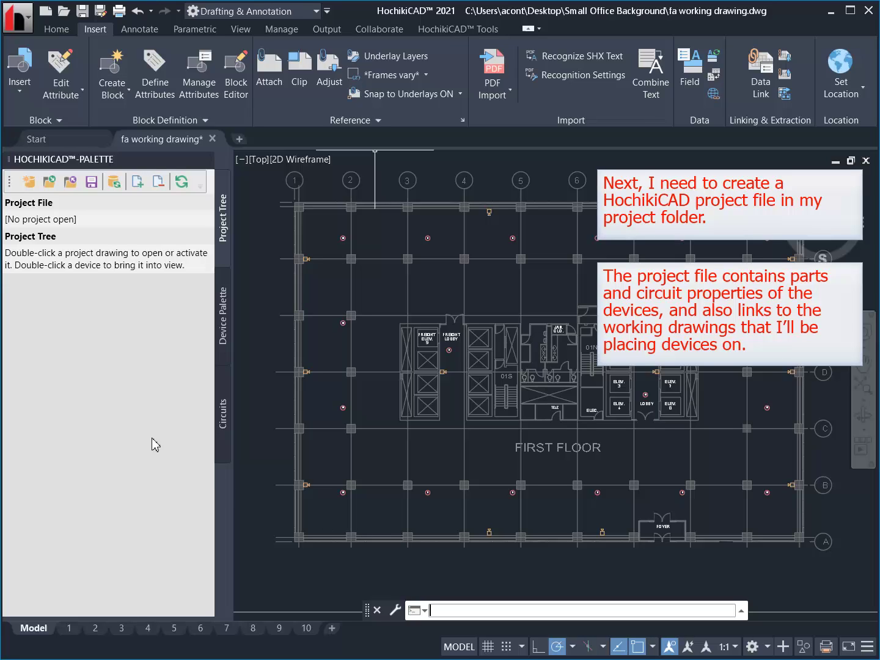
# Name the new project 'small office demo' and set its location to Small Office Background.
pyautogui.click(28, 182)
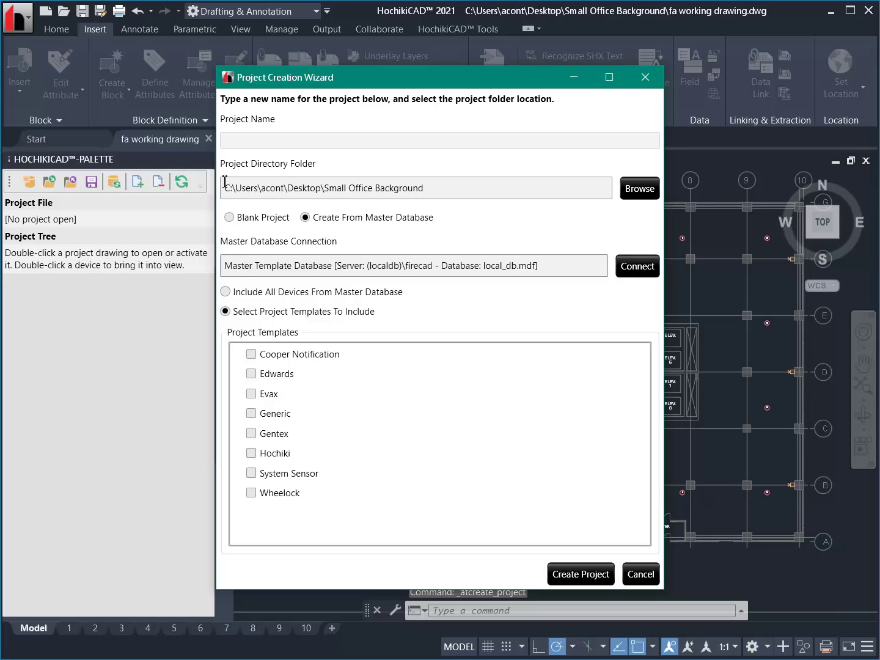
pyautogui.click(334, 141)
pyautogui.write('sma')
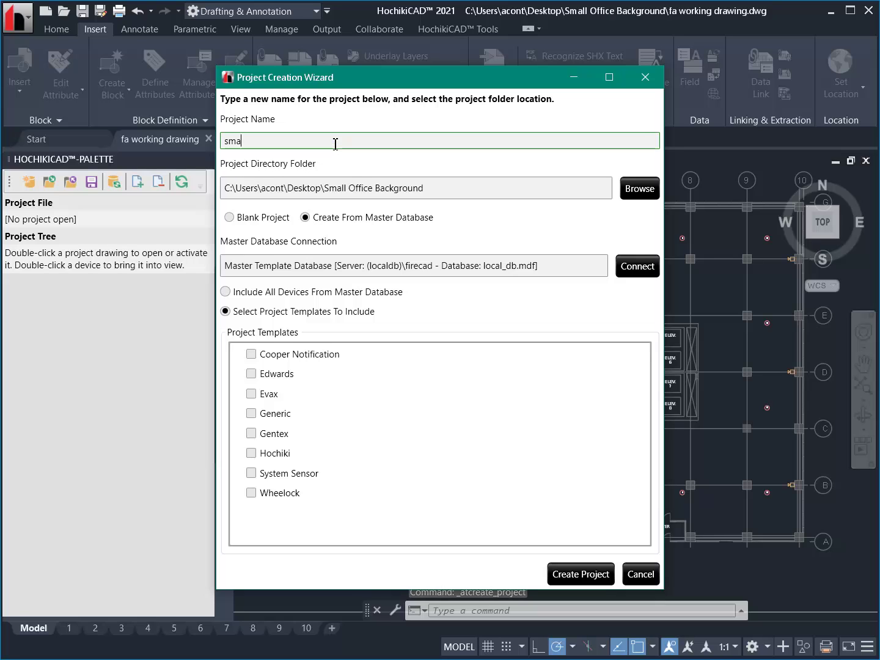
pyautogui.write('ll office demo')
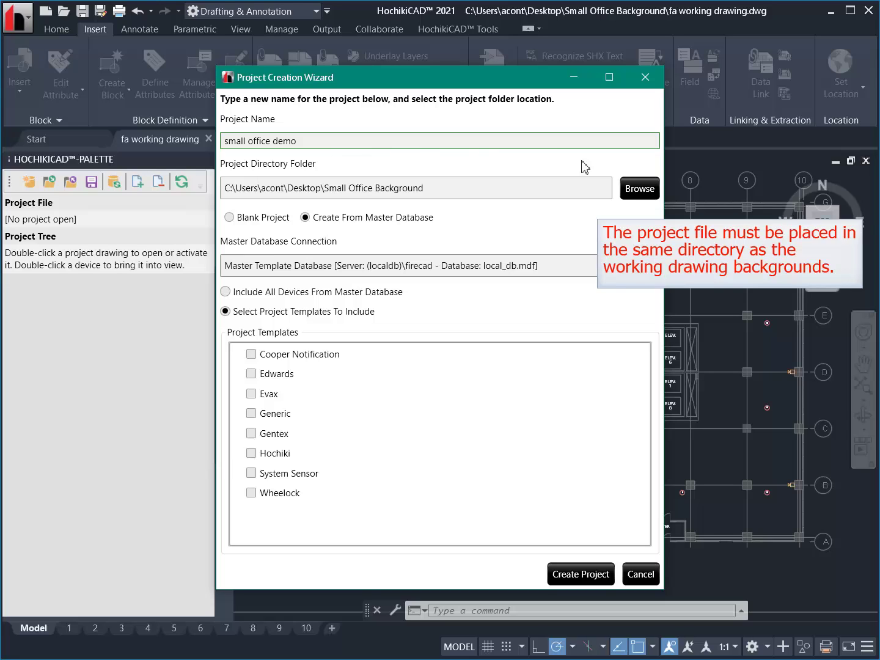
pyautogui.click(626, 193)
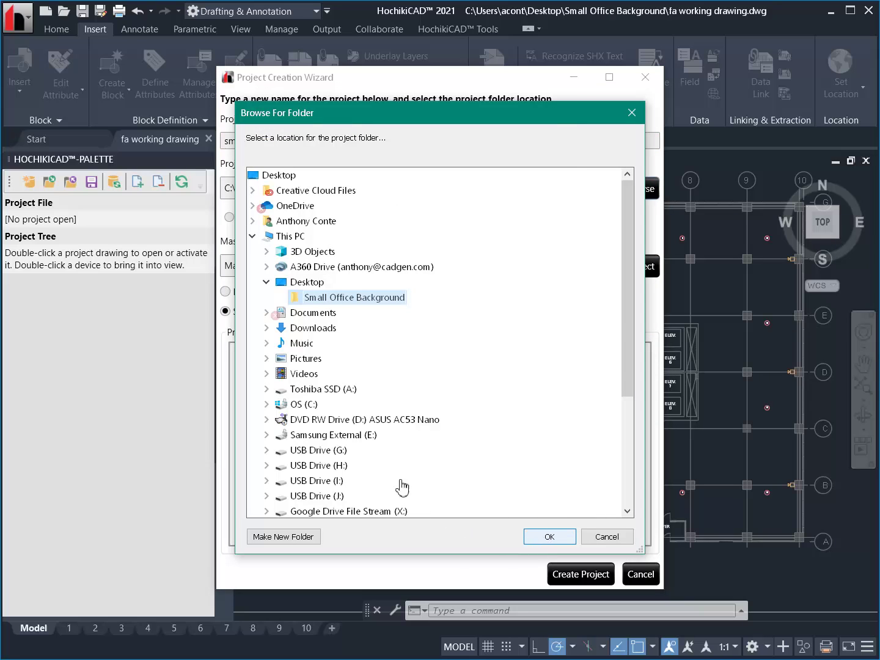
pyautogui.click(347, 299)
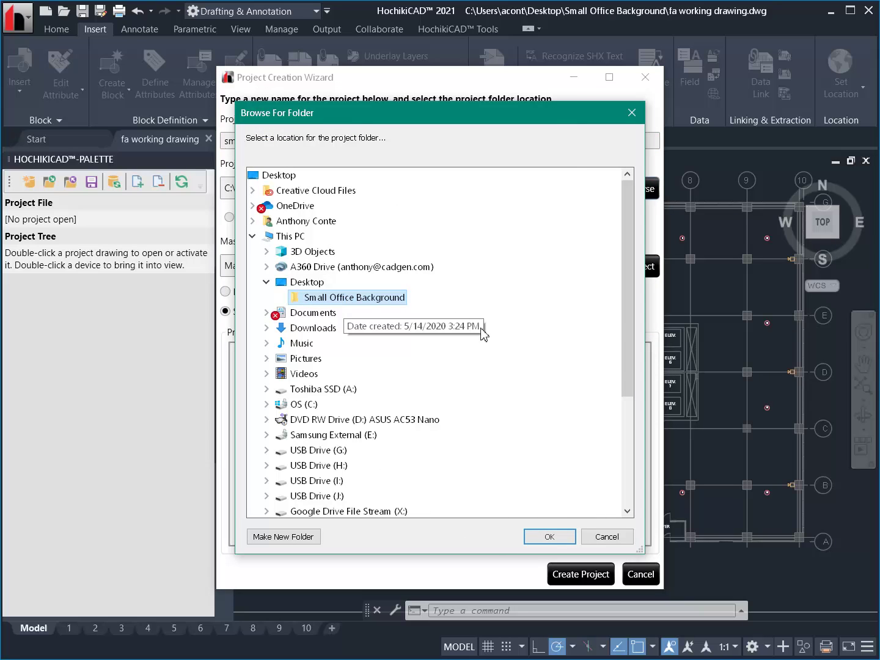
pyautogui.click(571, 535)
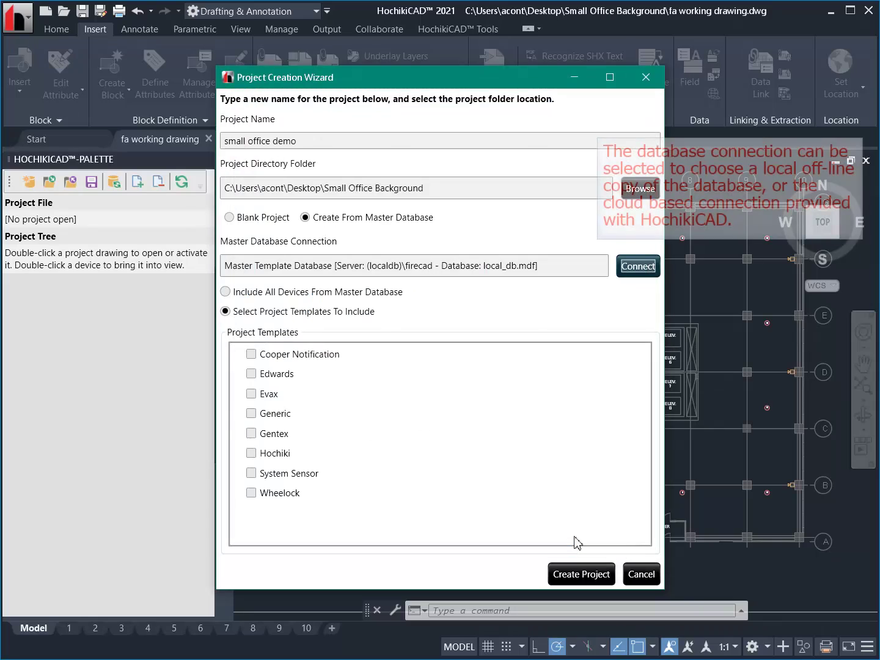
# Connect to the local master database and create the project with Generic, Hochiki and System Sensor templates.
pyautogui.click(649, 272)
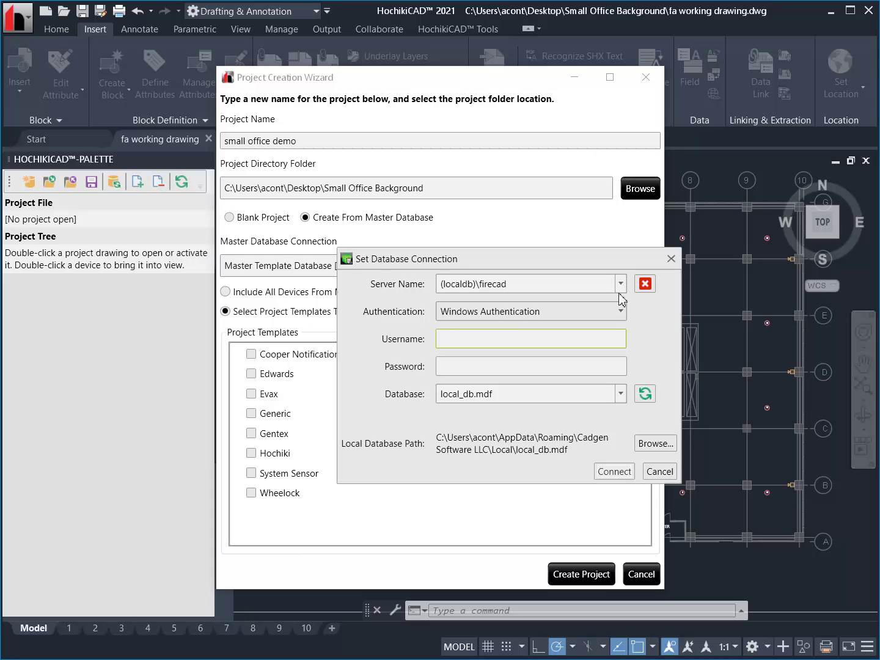
pyautogui.click(601, 471)
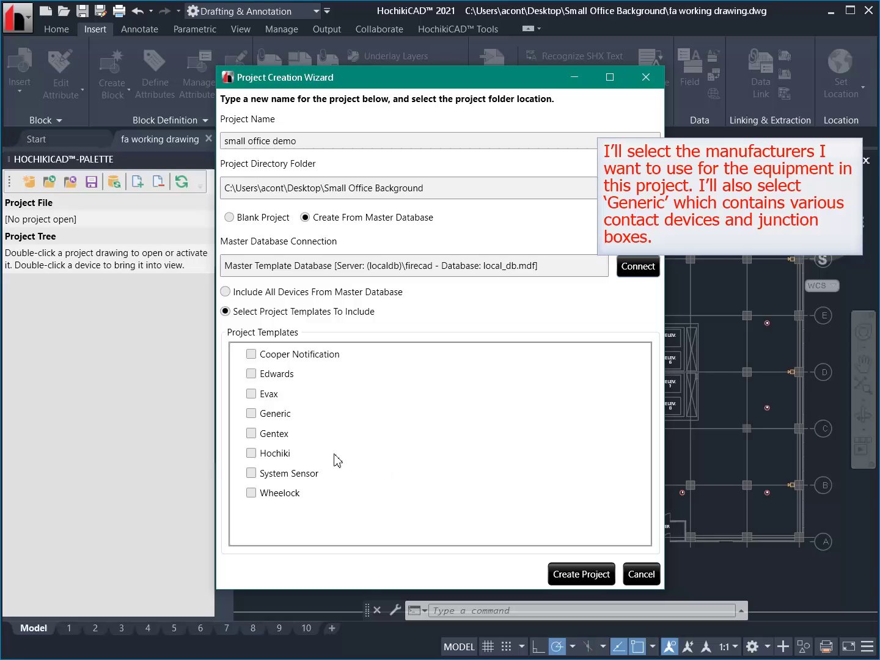
pyautogui.click(250, 414)
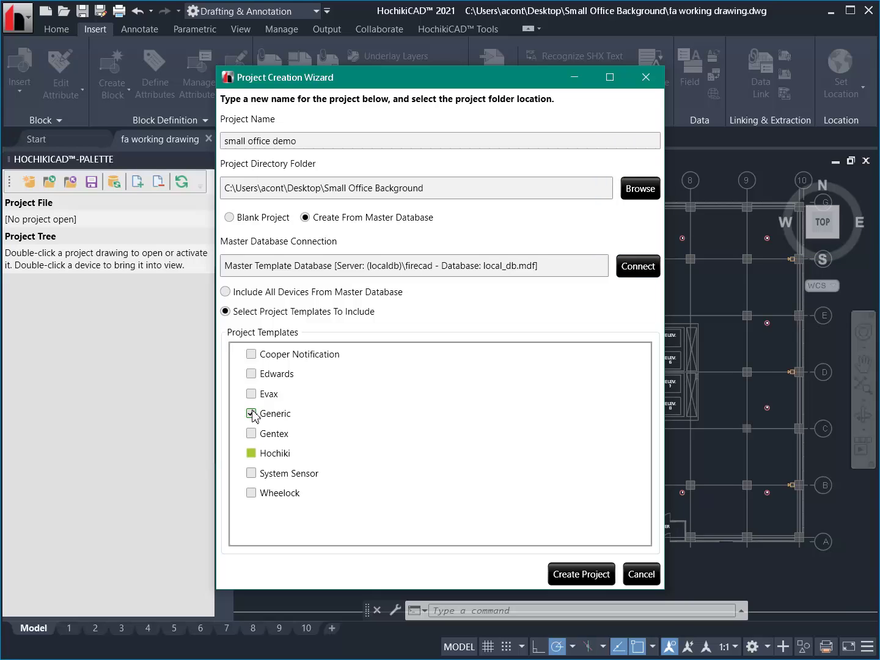
pyautogui.click(251, 454)
pyautogui.click(251, 473)
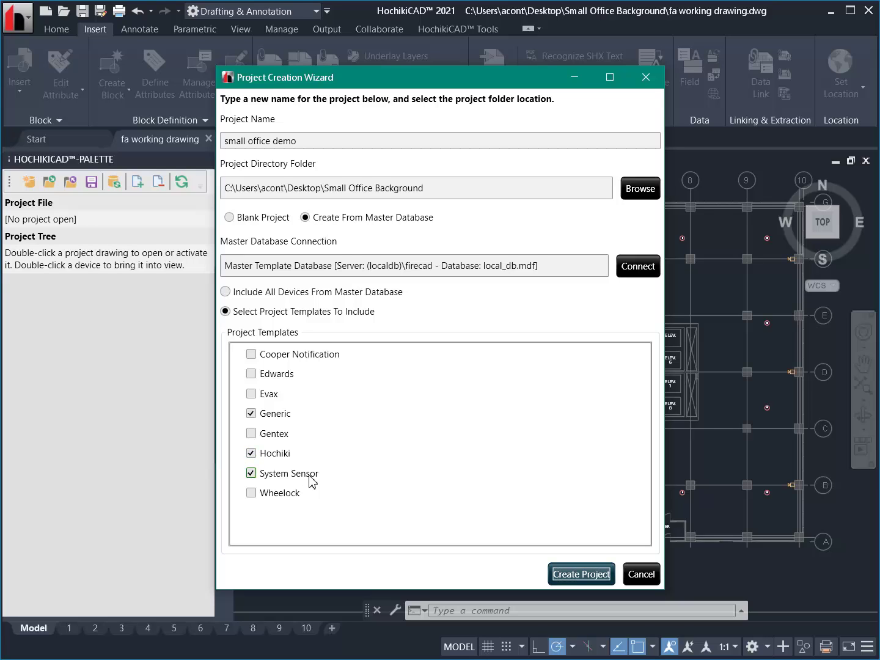
pyautogui.click(570, 575)
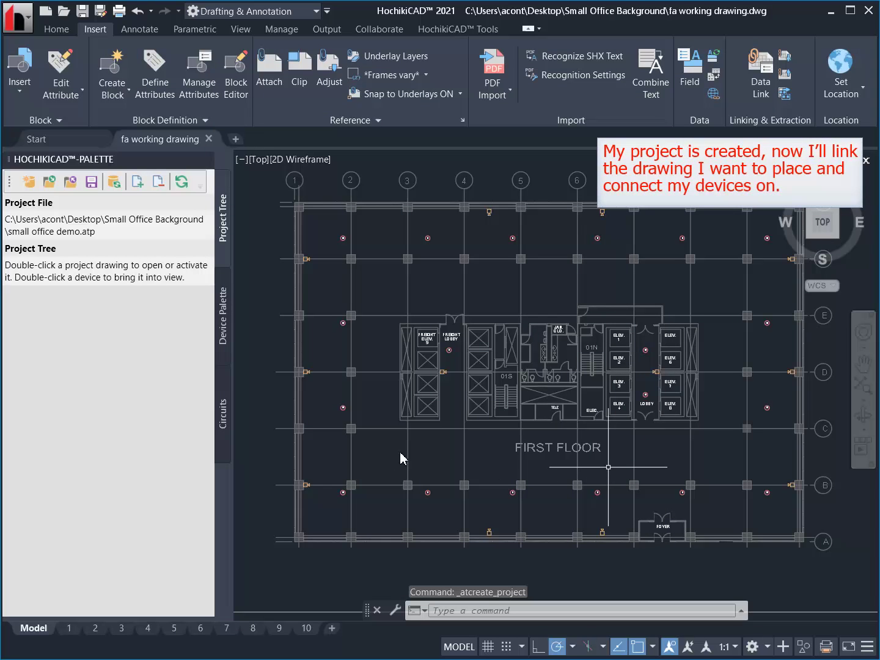
# Add fa working drawing.dwg to the small office demo project and save the project.
pyautogui.click(137, 183)
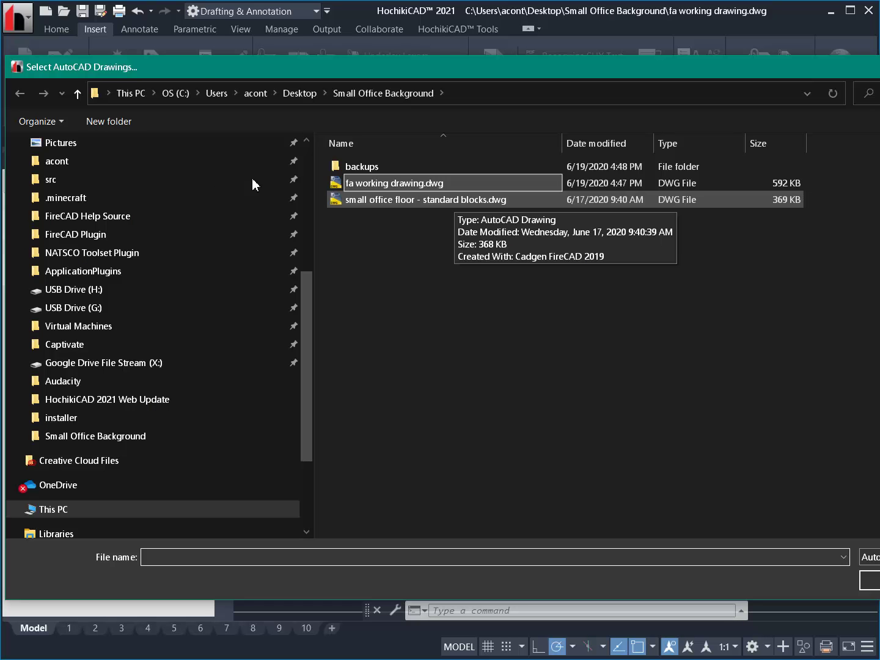
pyautogui.doubleClick(444, 186)
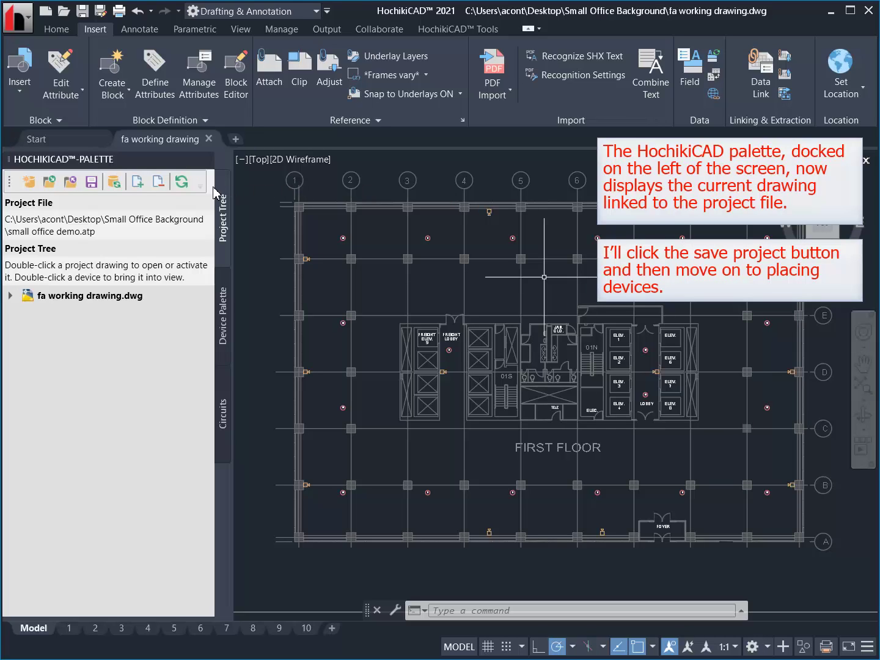
pyautogui.click(86, 185)
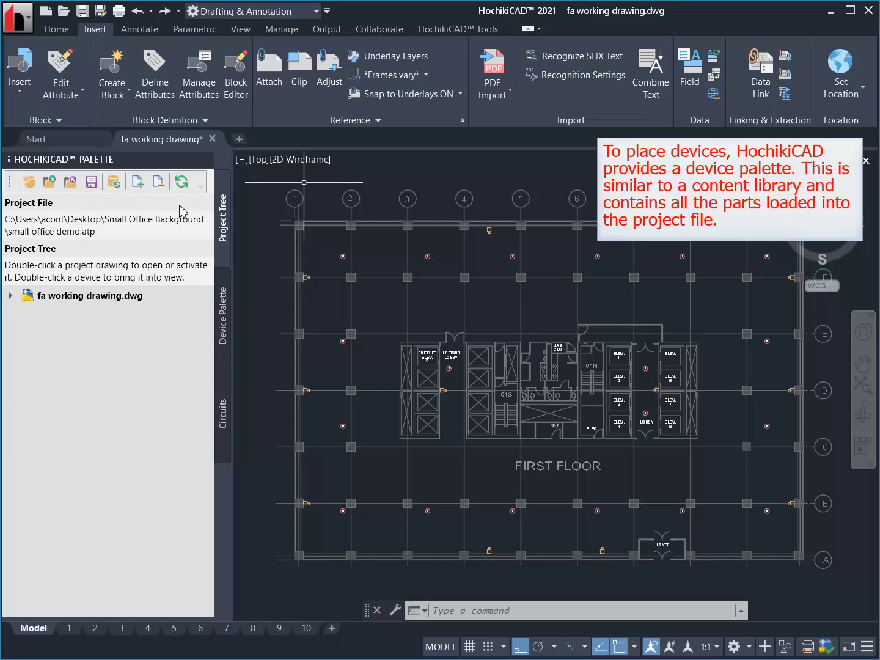
# Filter the Device Palette by 'p2wl' to list the four P2WL horn strobes.
pyautogui.click(225, 299)
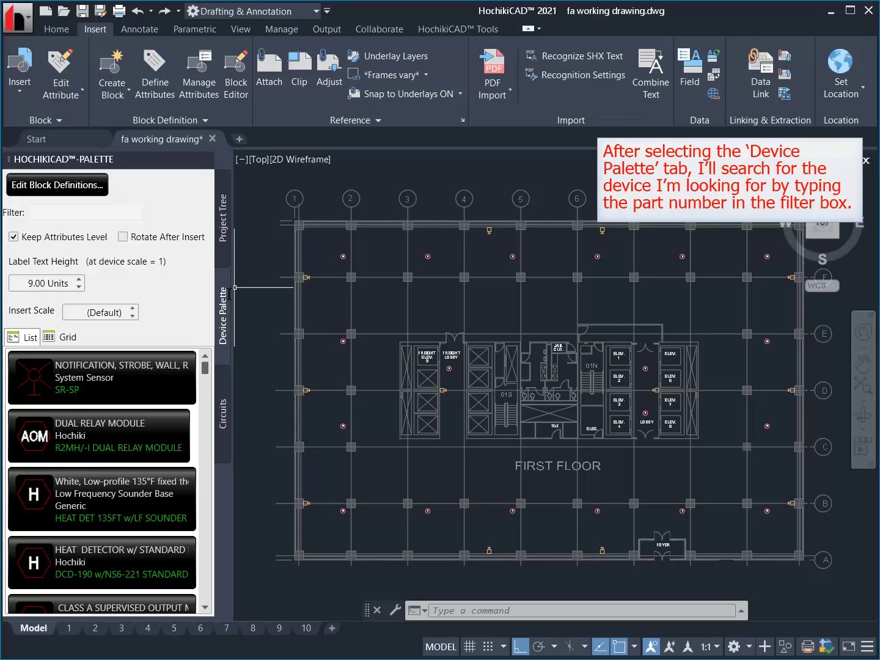
pyautogui.click(85, 212)
pyautogui.click(101, 214)
pyautogui.write('p2wl')
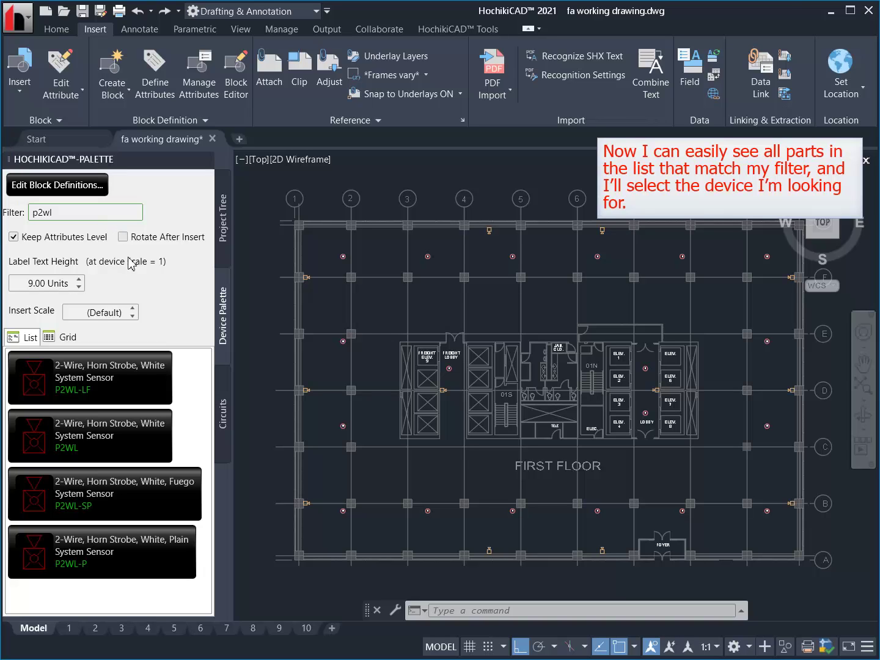
# Place four P2WL horn strobes at the wall strobe locations, accepting their rotation.
pyautogui.click(144, 454)
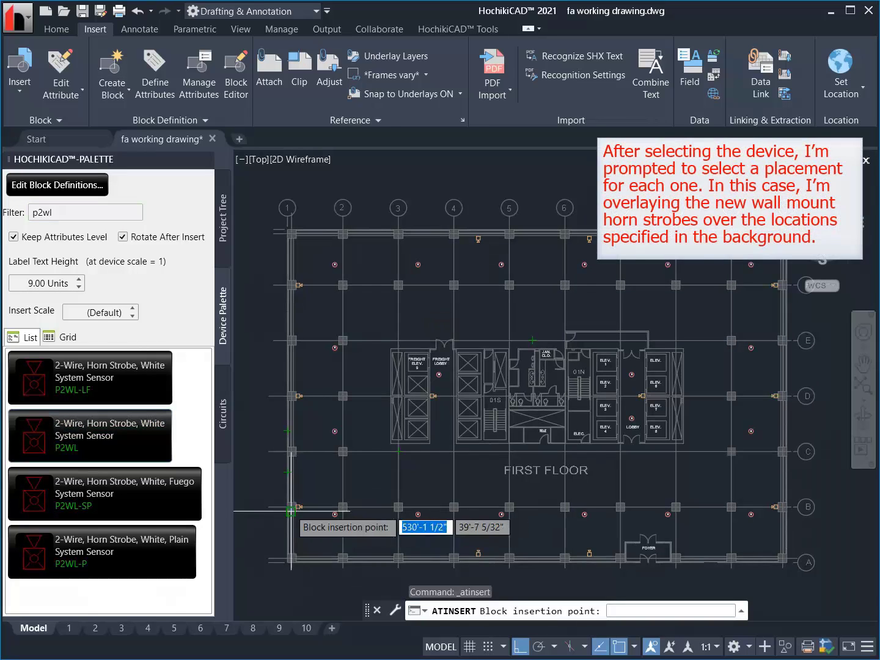
pyautogui.scroll(5, 375, 471)
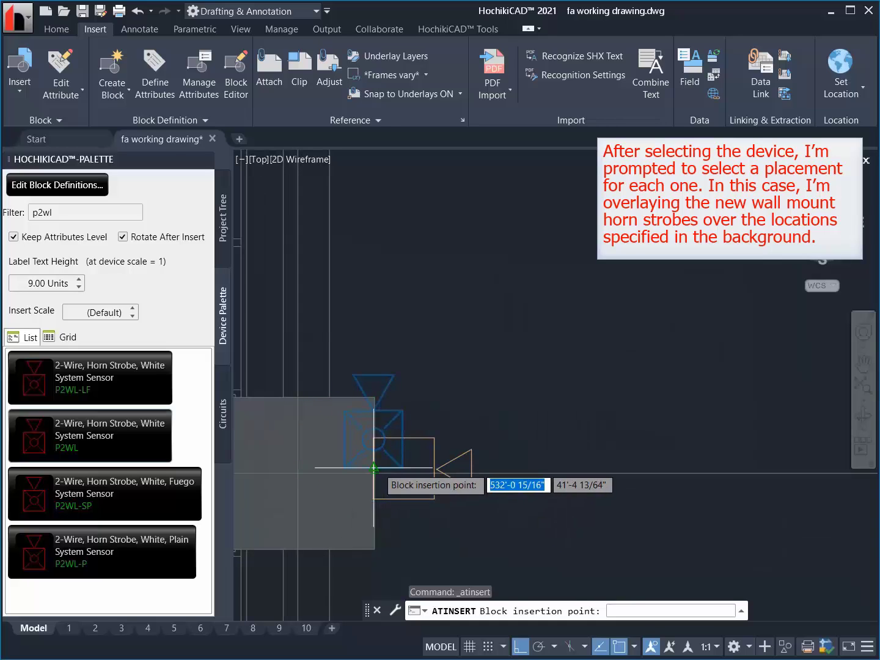
pyautogui.click(375, 470)
pyautogui.click(394, 558)
pyautogui.scroll(5, 408, 422)
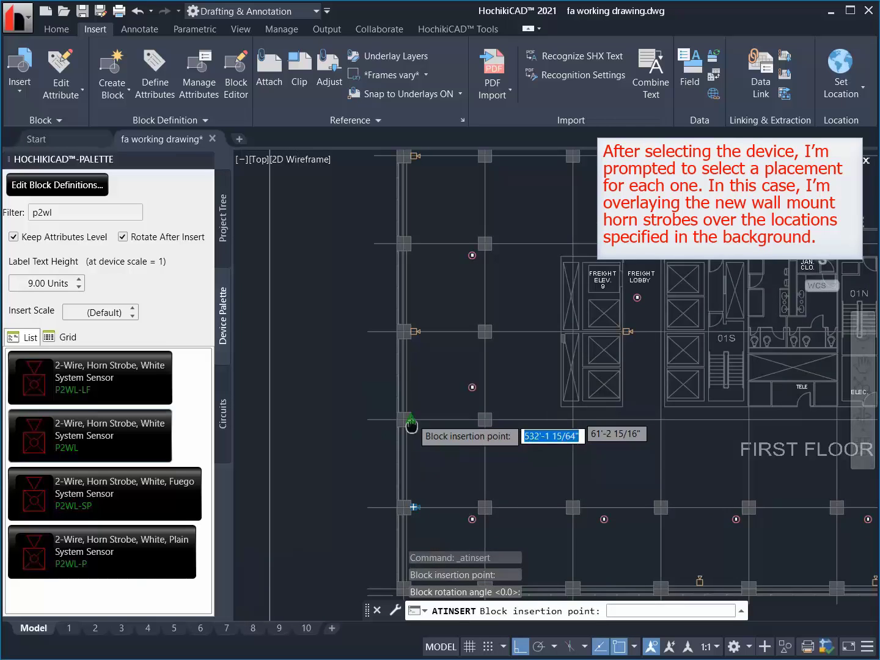
pyautogui.click(419, 421)
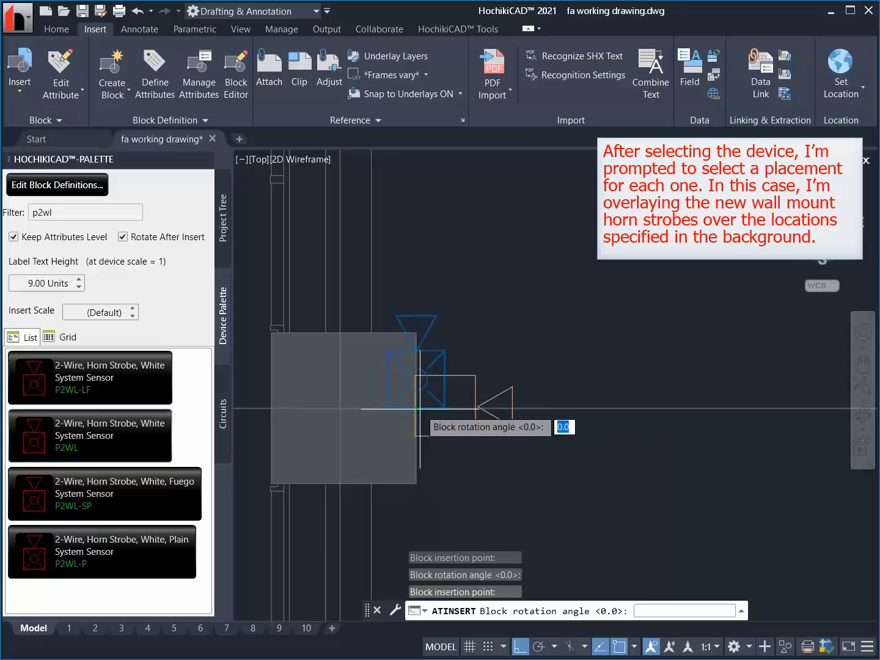
pyautogui.click(421, 489)
pyautogui.scroll(-4, 439, 498)
pyautogui.scroll(-2, 439, 499)
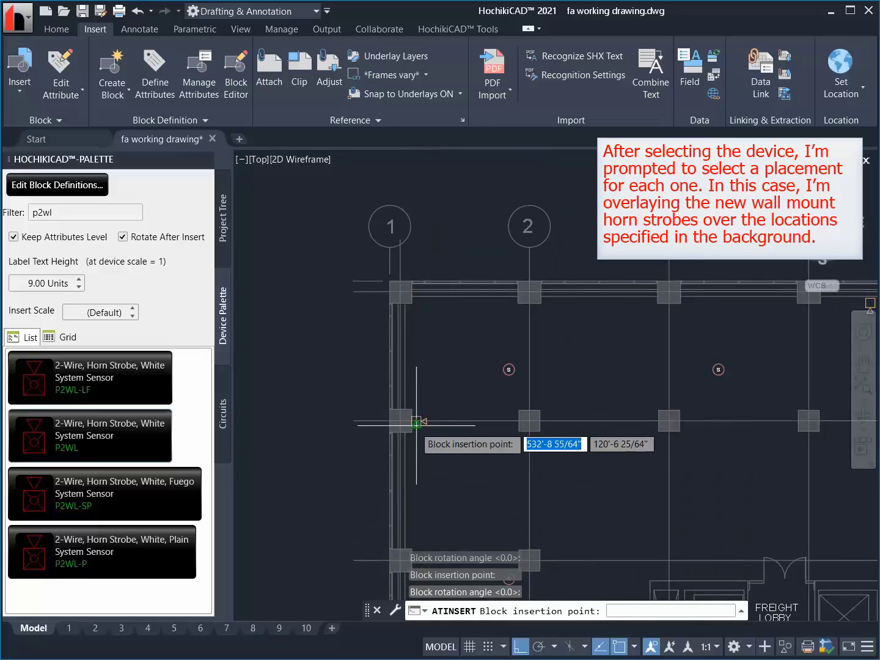
pyautogui.scroll(6, 392, 394)
pyautogui.click(394, 393)
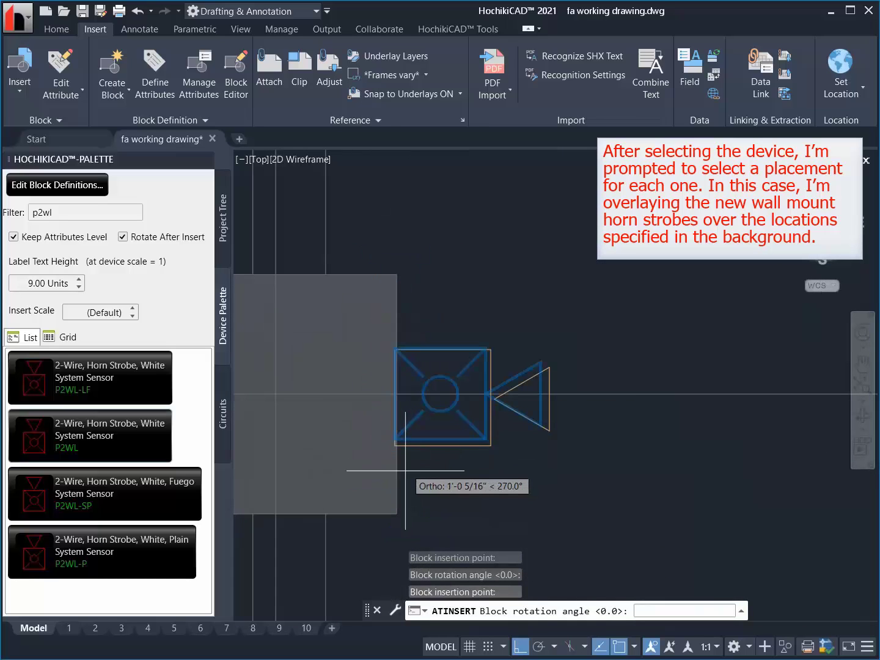
pyautogui.click(406, 474)
pyautogui.scroll(-5, 451, 459)
pyautogui.scroll(6, 707, 389)
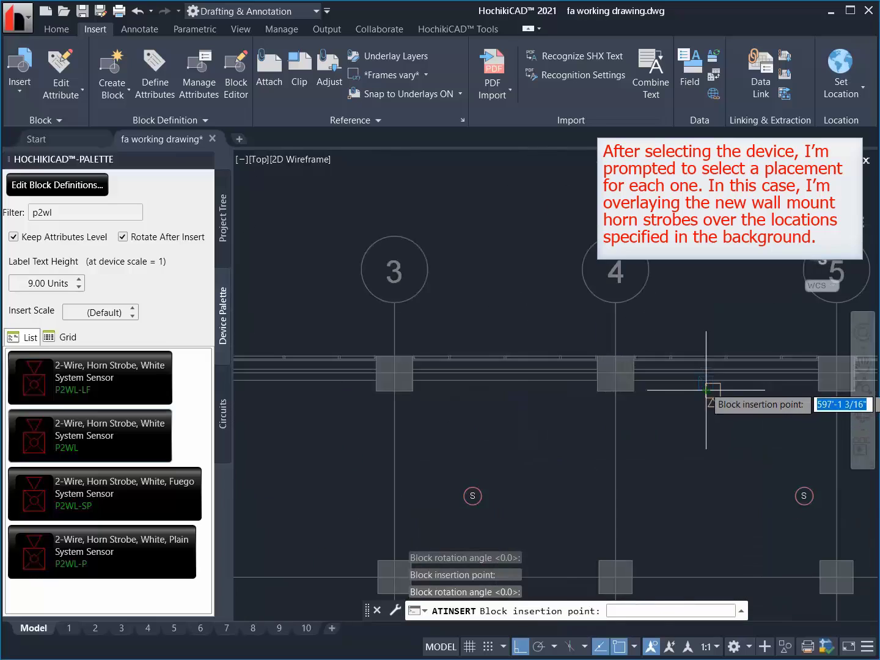
pyautogui.click(709, 383)
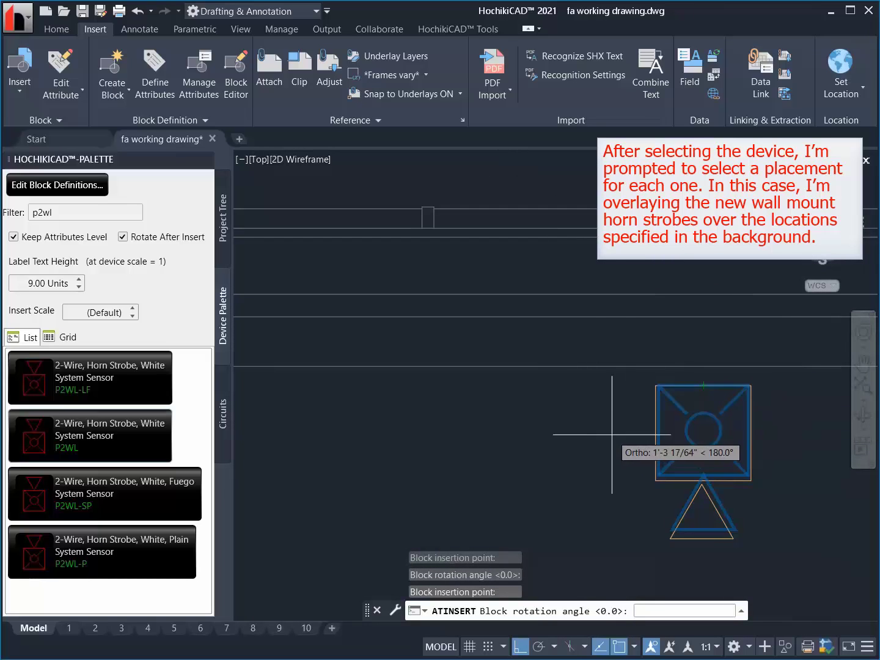
pyautogui.click(562, 435)
# Place three more P2WL horn strobes, one rotated 180°, near grids F and D at column 10.
pyautogui.scroll(-5, 559, 435)
pyautogui.scroll(-1, 524, 446)
pyautogui.scroll(6, 534, 438)
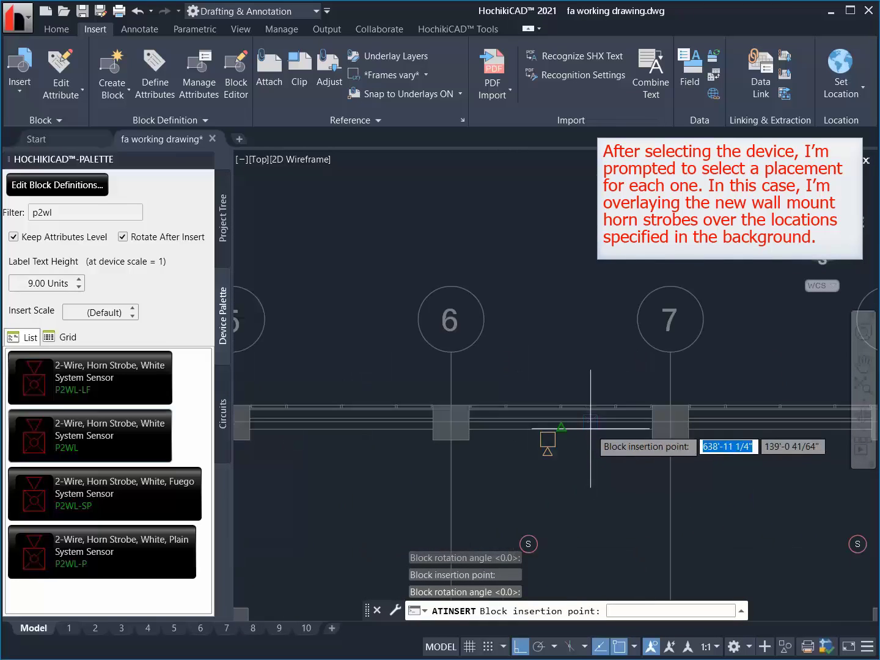
pyautogui.click(503, 434)
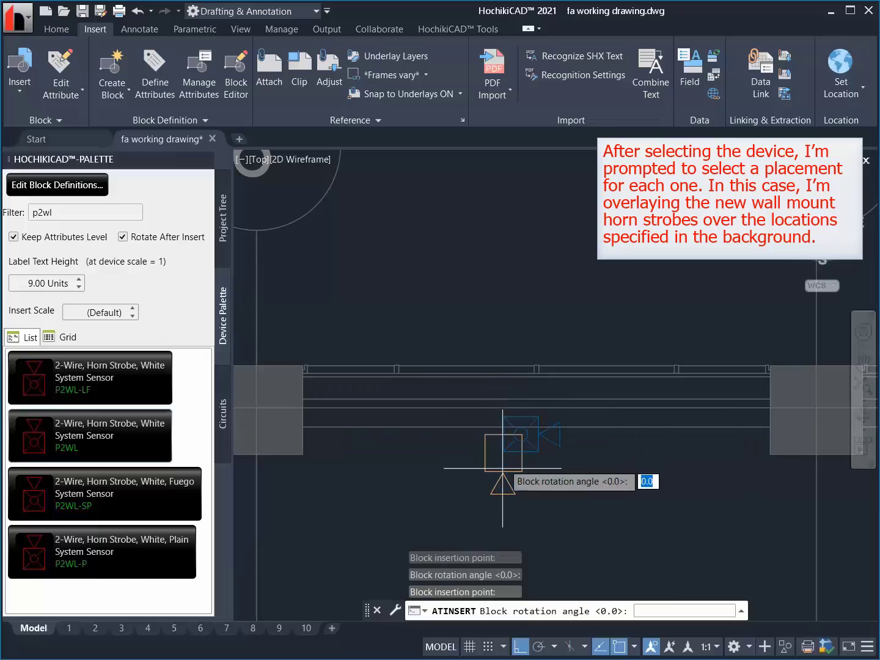
pyautogui.click(439, 455)
pyautogui.scroll(-3, 440, 456)
pyautogui.moveTo(440, 455)
pyautogui.mouseDown(button='middle')
pyautogui.moveTo(314, 456)
pyautogui.moveTo(525, 483)
pyautogui.mouseUp(button='middle')
pyautogui.scroll(2, 590, 430)
pyautogui.scroll(6, 592, 431)
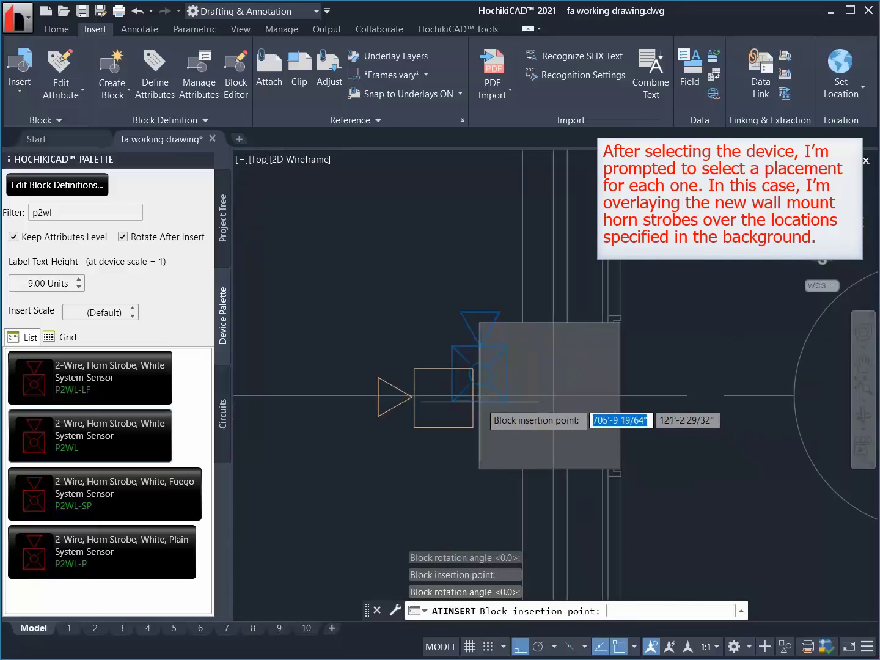
pyautogui.click(479, 394)
pyautogui.click(480, 332)
pyautogui.scroll(-5, 553, 342)
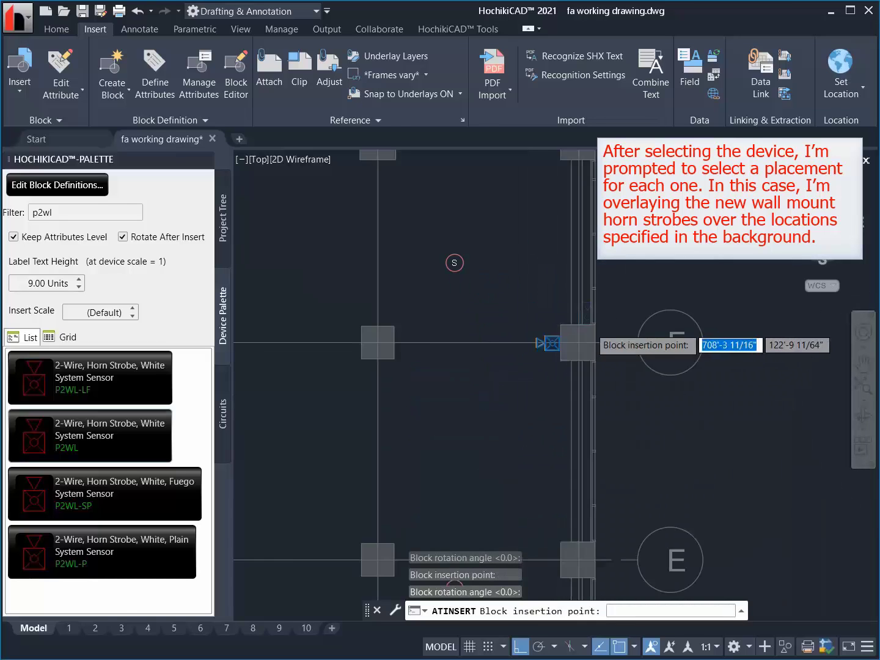
pyautogui.scroll(5, 576, 512)
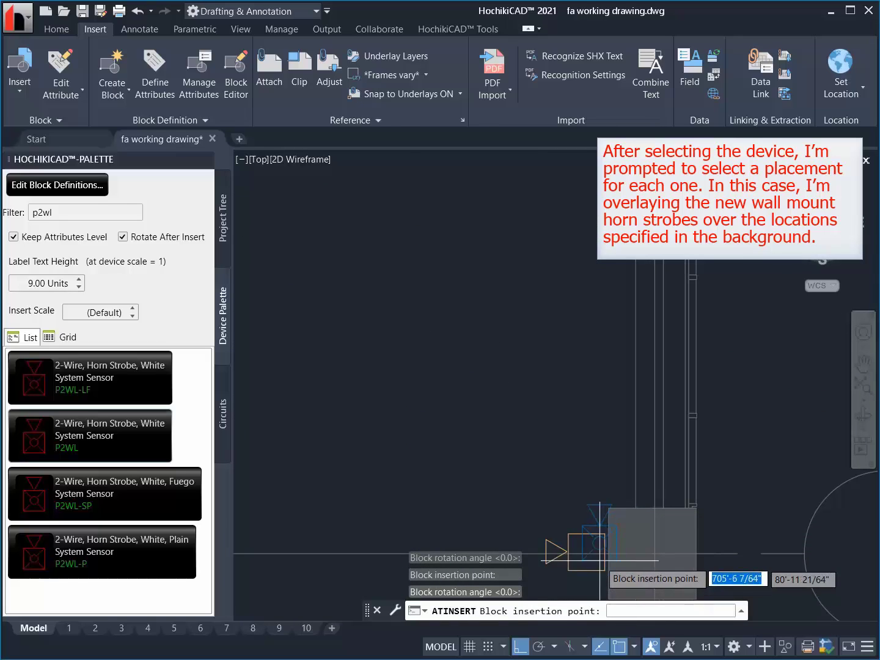
pyautogui.click(604, 552)
pyautogui.click(602, 550)
pyautogui.press('Return')
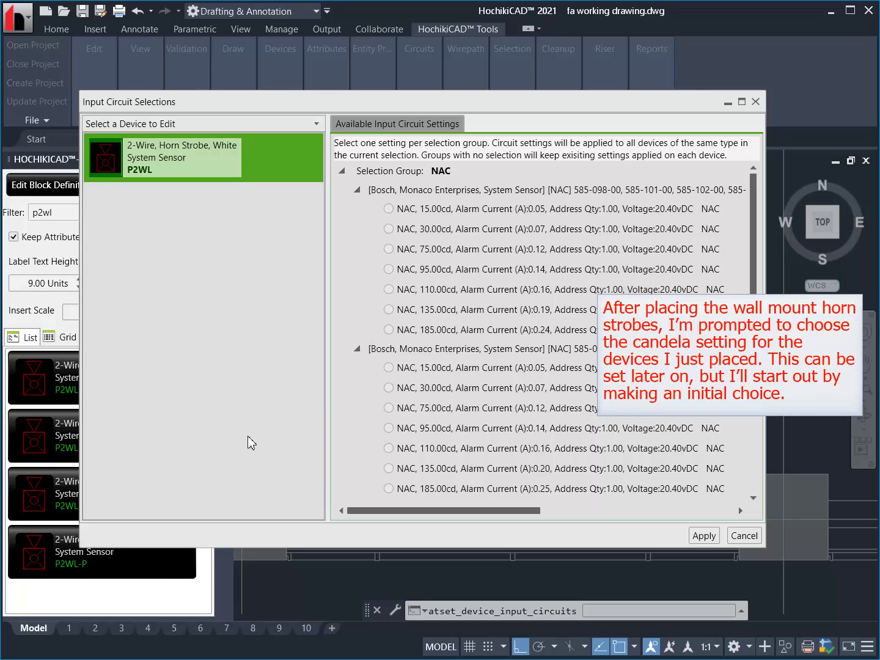
# Apply NAC 75.00cd to the new horn strobes and filter the palette by aln-v.
pyautogui.click(388, 250)
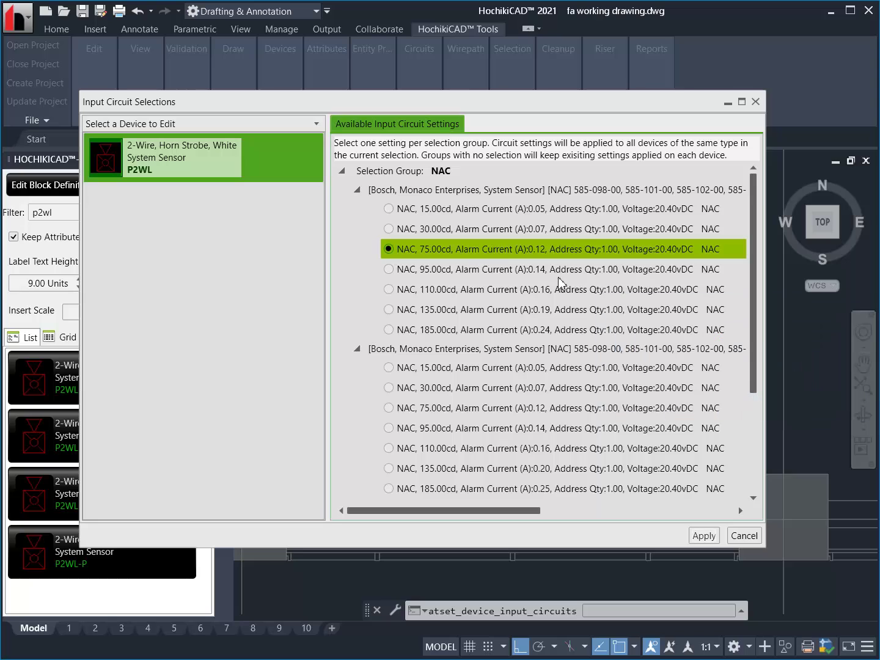
pyautogui.click(713, 532)
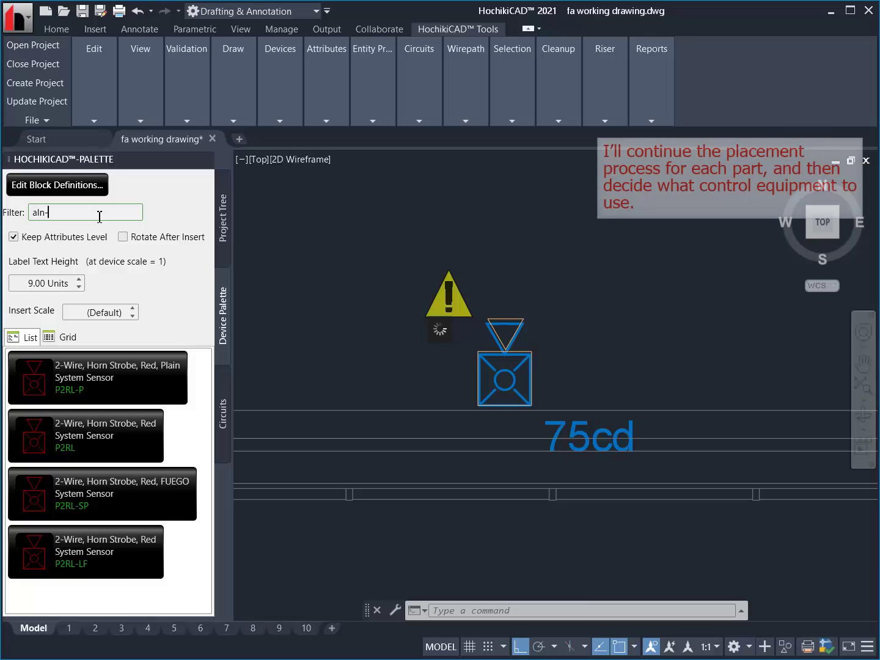
pyautogui.write('v')
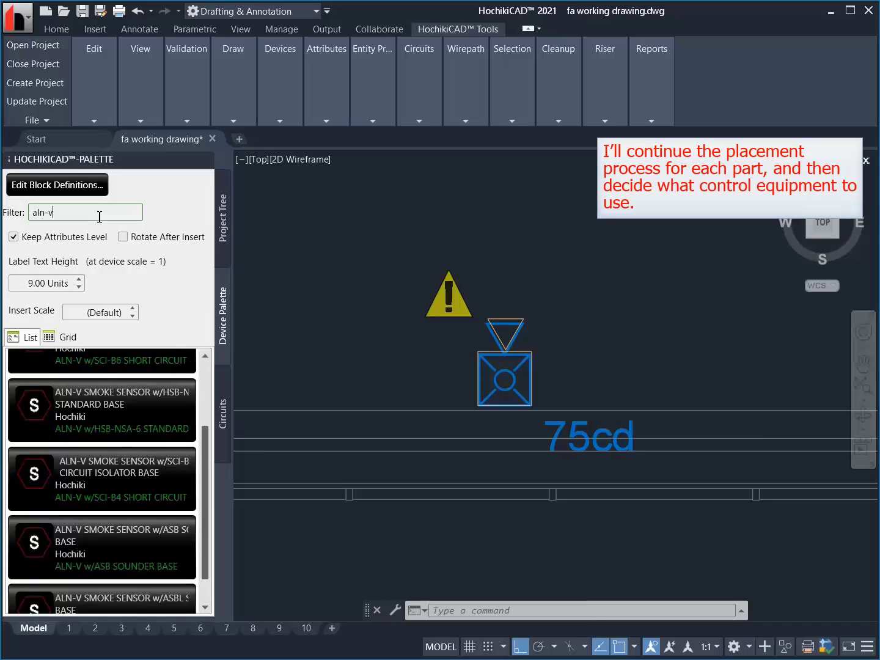
# Place ALN-V sensors with HSB-N standard bases over two existing S detector symbols.
pyautogui.click(101, 409)
pyautogui.scroll(-1, 483, 338)
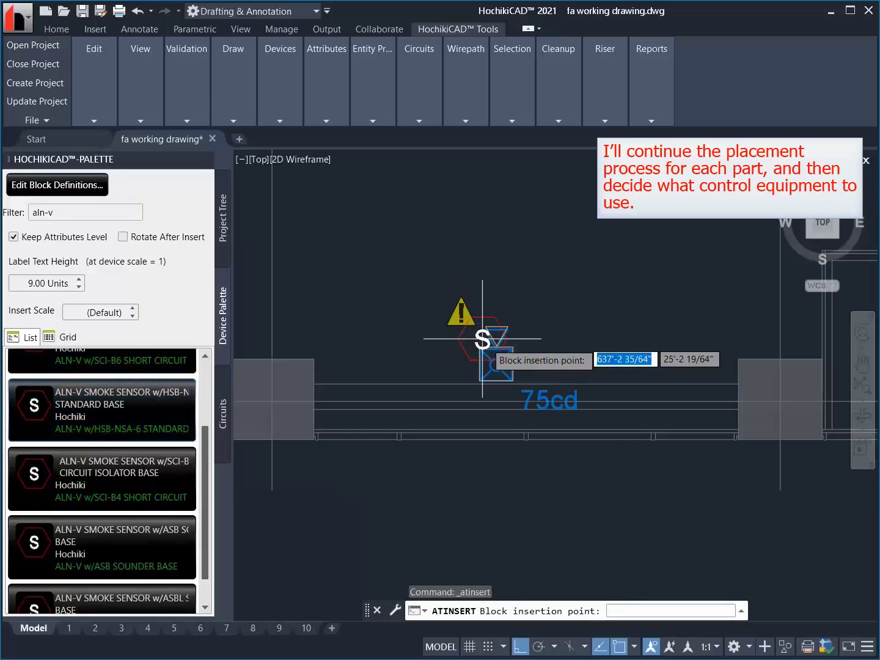
pyautogui.scroll(-3, 483, 338)
pyautogui.scroll(6, 491, 369)
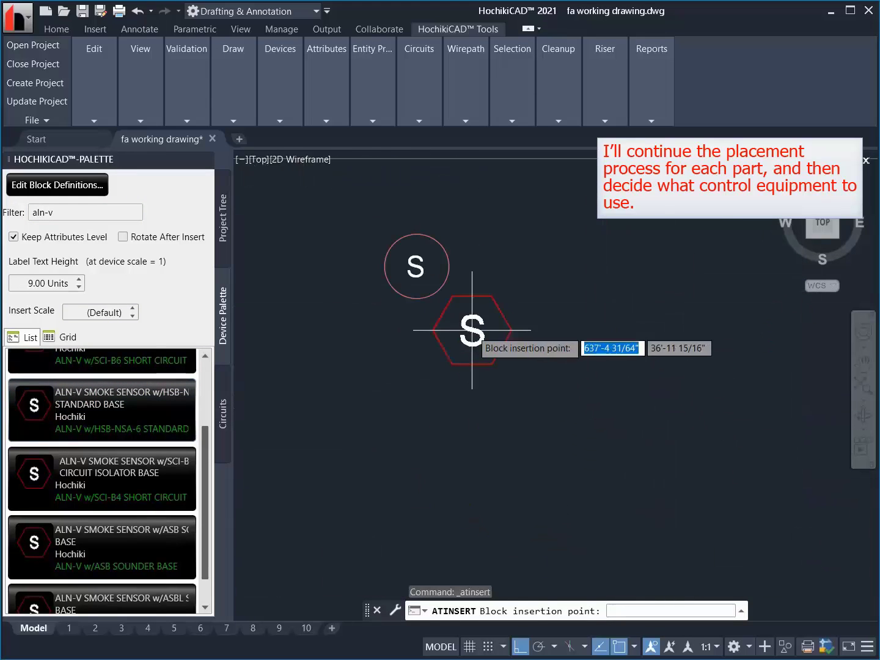
pyautogui.click(418, 268)
pyautogui.scroll(-3, 324, 359)
pyautogui.scroll(4, 632, 357)
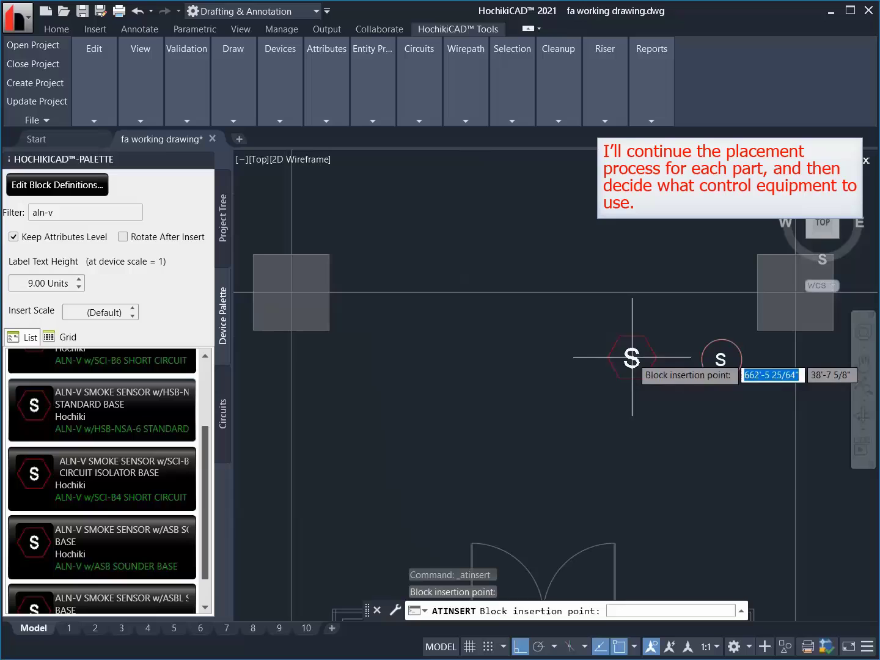
pyautogui.click(721, 360)
pyautogui.moveTo(596, 387)
pyautogui.mouseDown(button='middle')
pyautogui.moveTo(586, 388)
pyautogui.moveTo(598, 417)
pyautogui.mouseUp(button='middle')
pyautogui.scroll(-3, 294, 415)
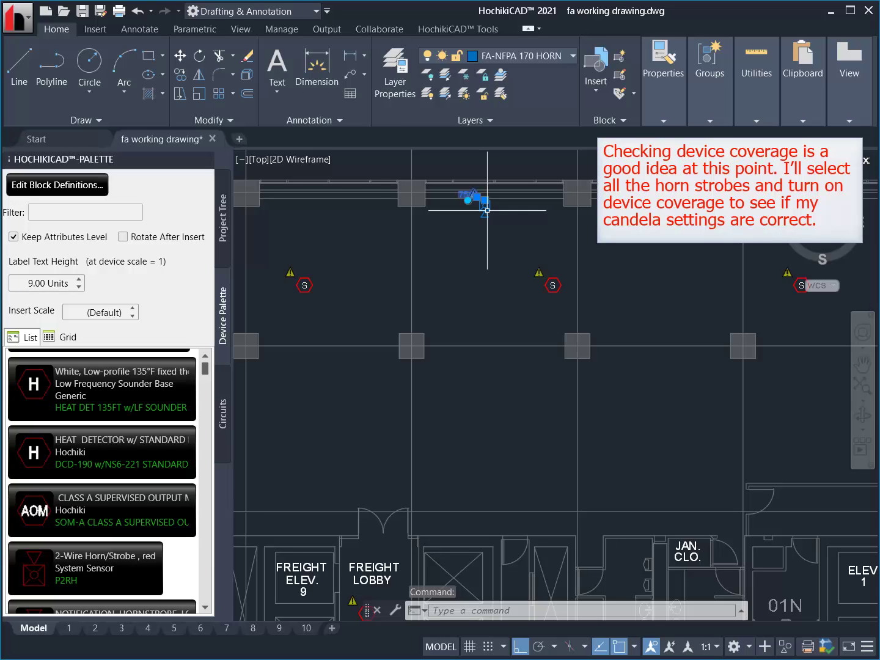
# Select all similar horn strobes and show their coverage areas.
pyautogui.rightClick(486, 210)
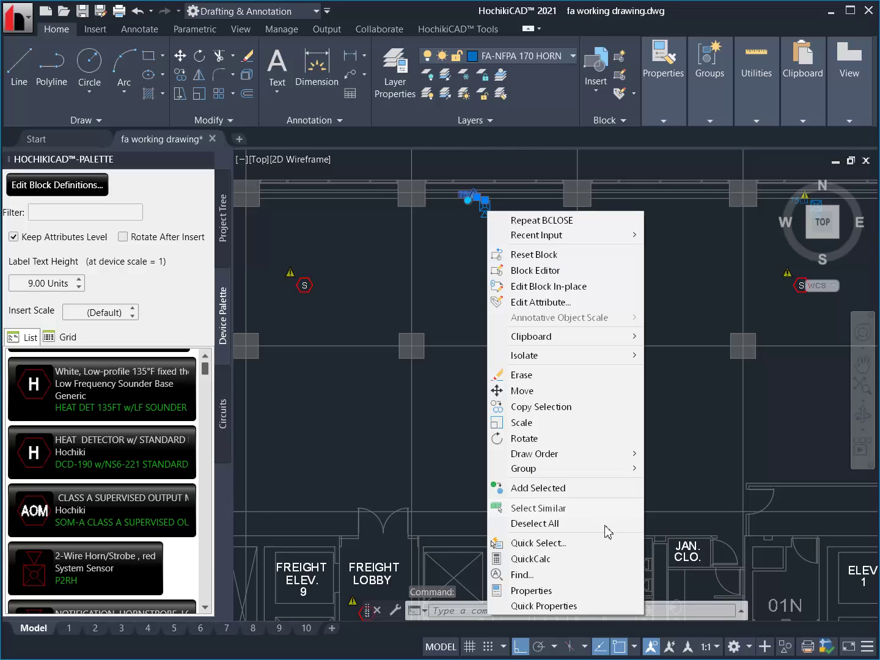
pyautogui.click(554, 509)
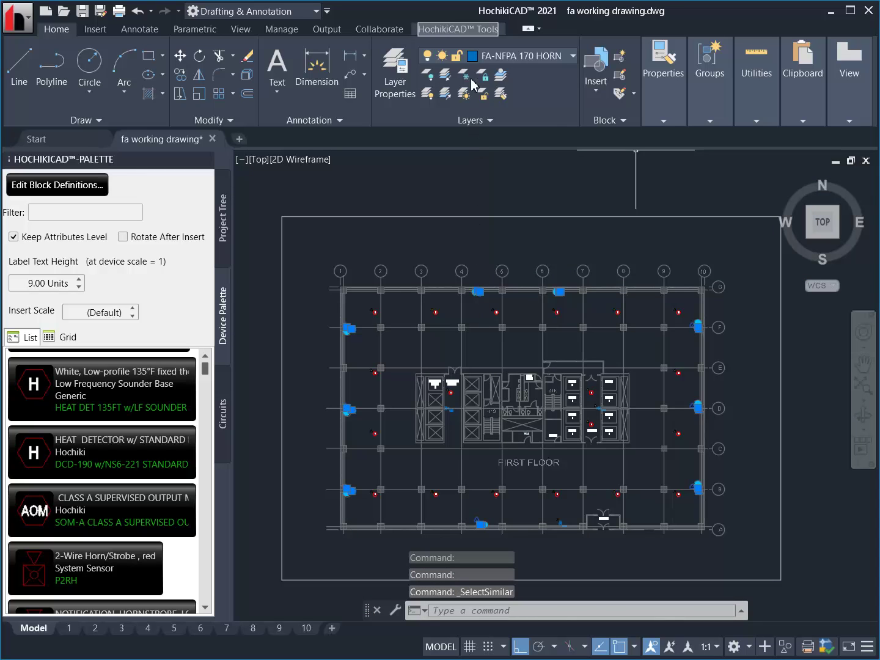
pyautogui.click(472, 30)
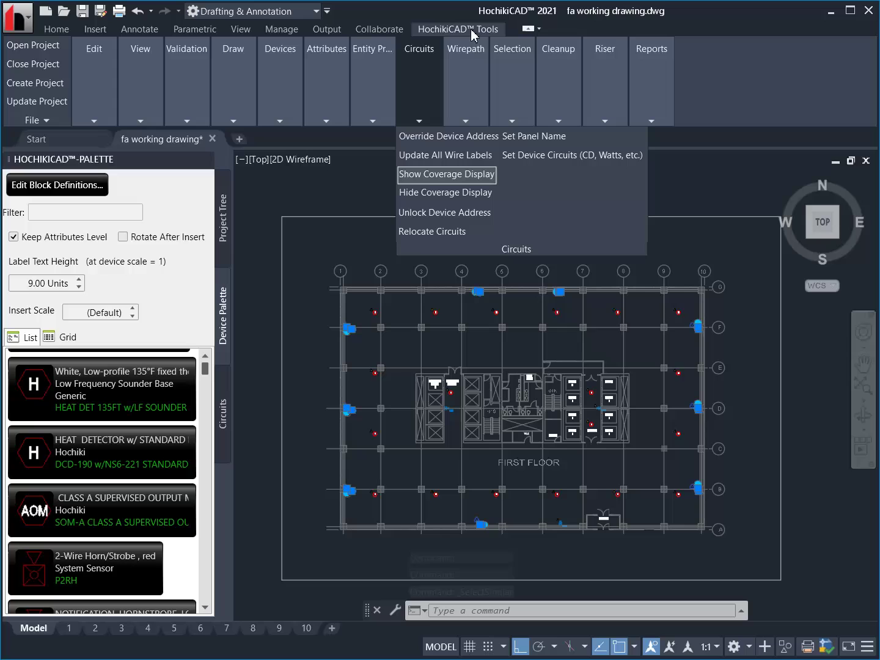
pyautogui.click(429, 173)
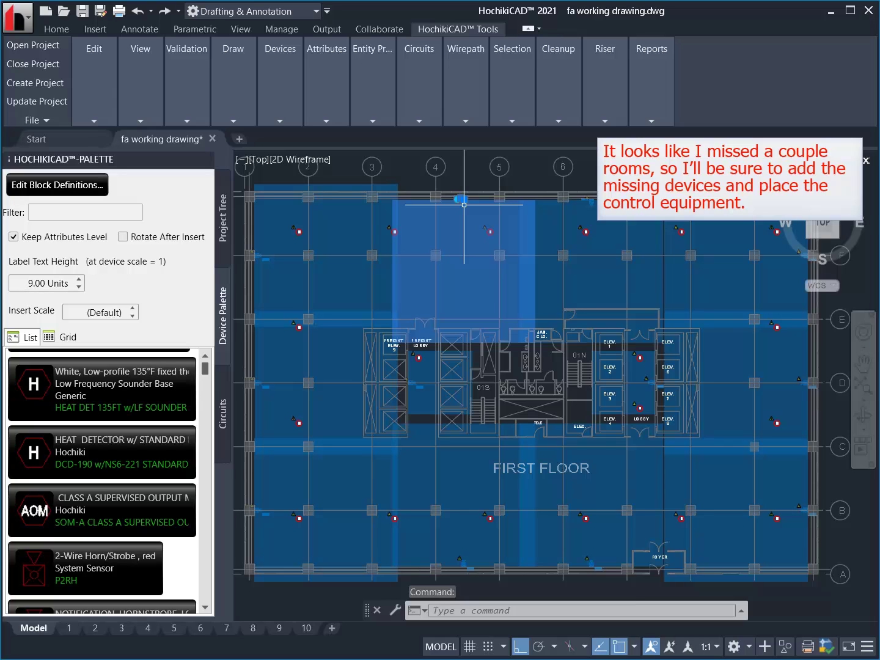
# Select the similar devices again and turn on Hide Coverage Display.
pyautogui.rightClick(465, 205)
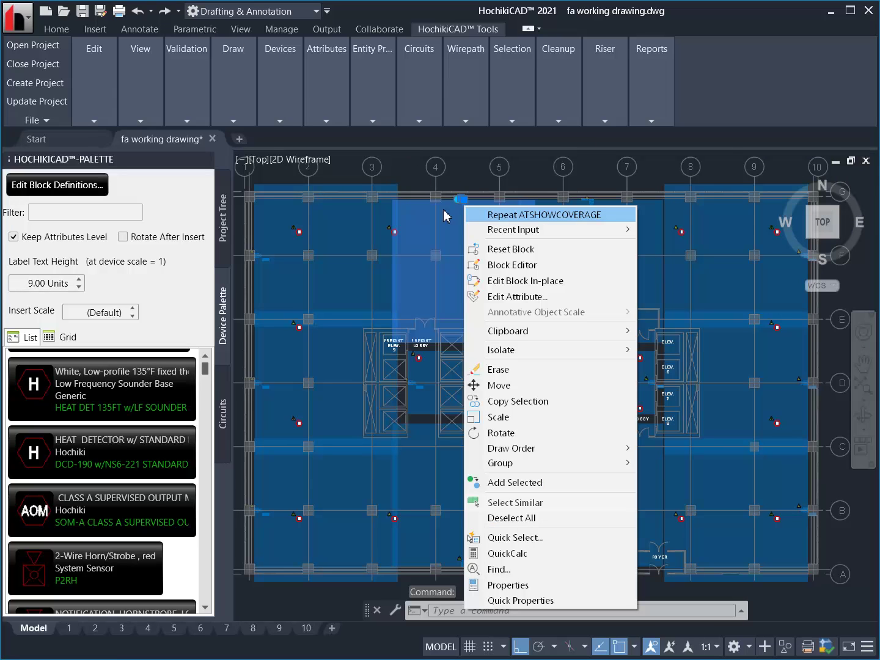
pyautogui.click(505, 503)
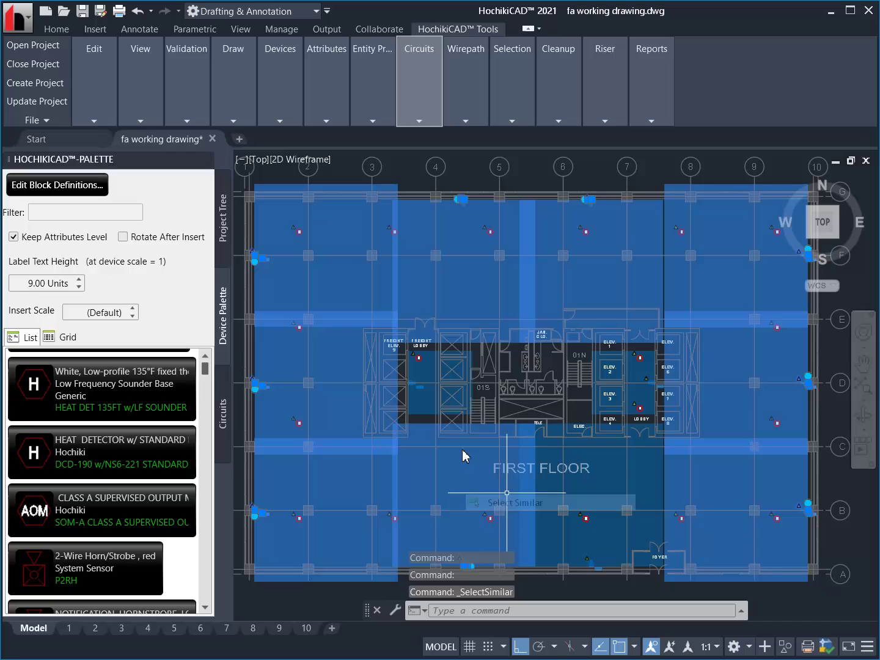
pyautogui.click(431, 99)
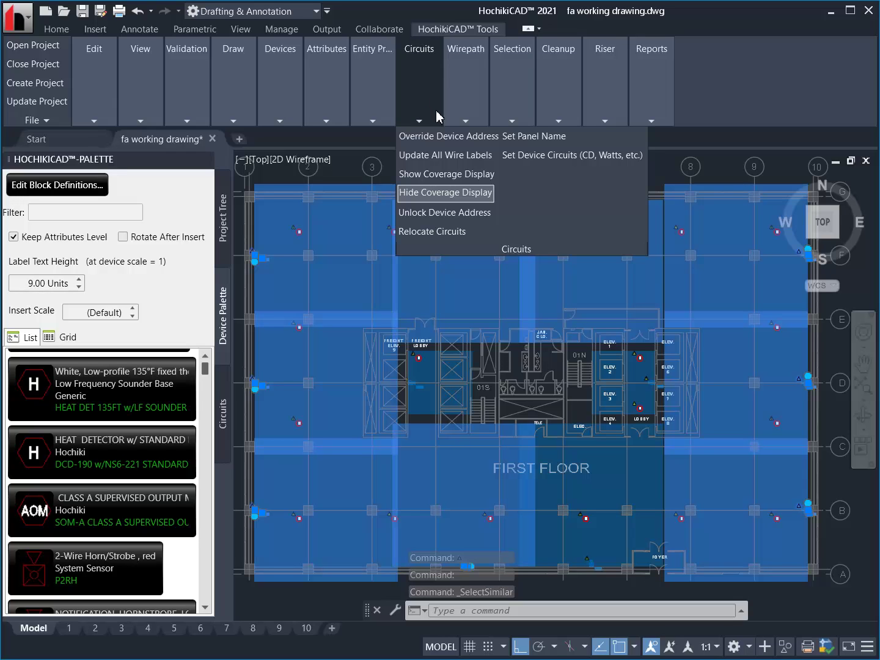
pyautogui.click(442, 193)
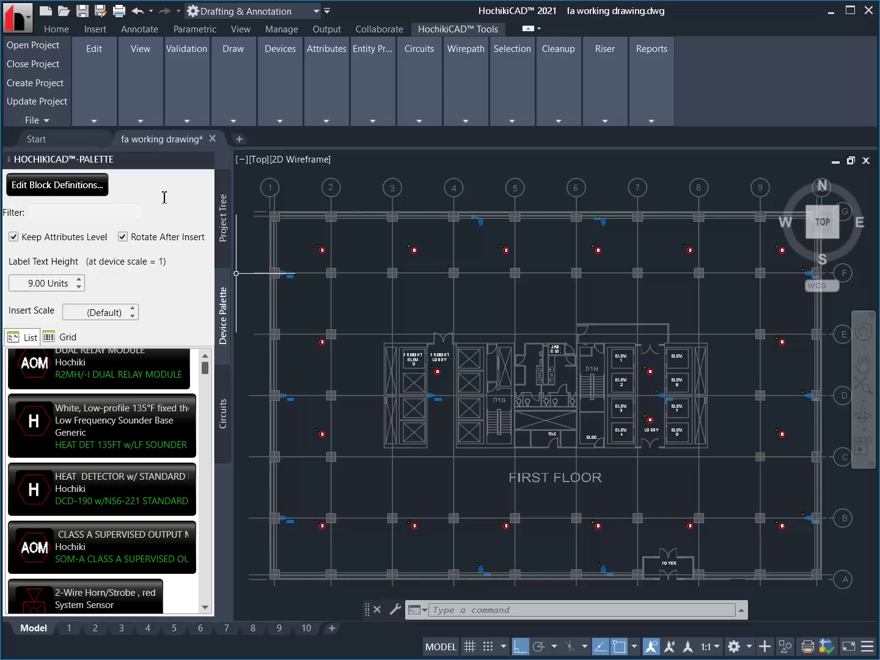
# Filter the device library for srl and place a red strobe in the left restroom at 0°.
pyautogui.click(77, 213)
pyautogui.write('srl')
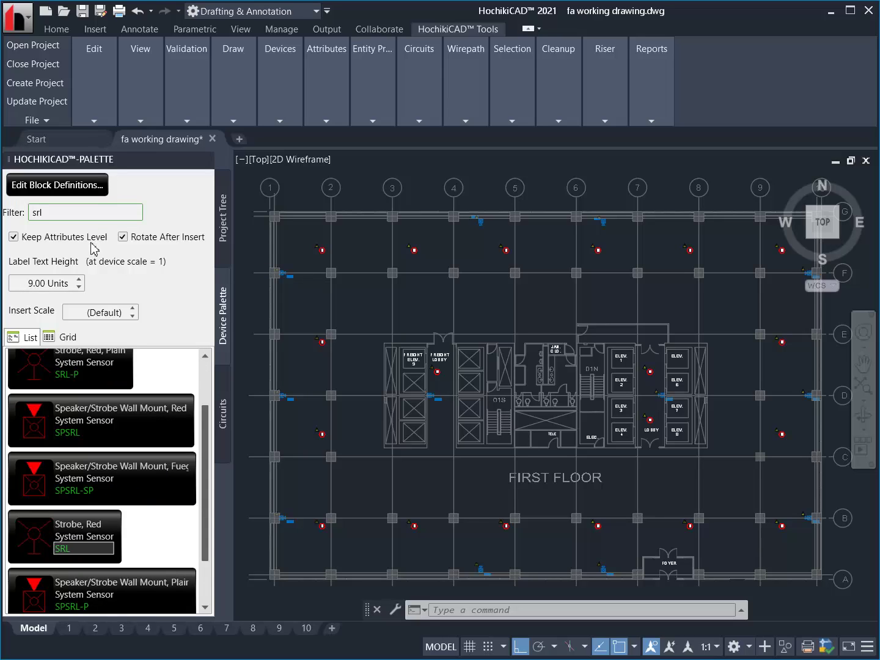
pyautogui.click(106, 547)
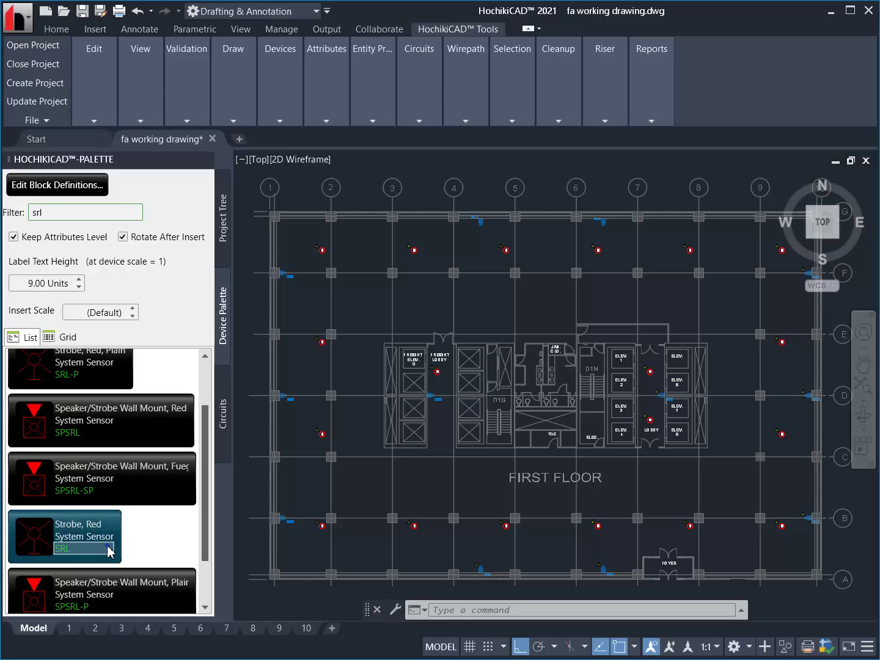
pyautogui.scroll(4, 476, 363)
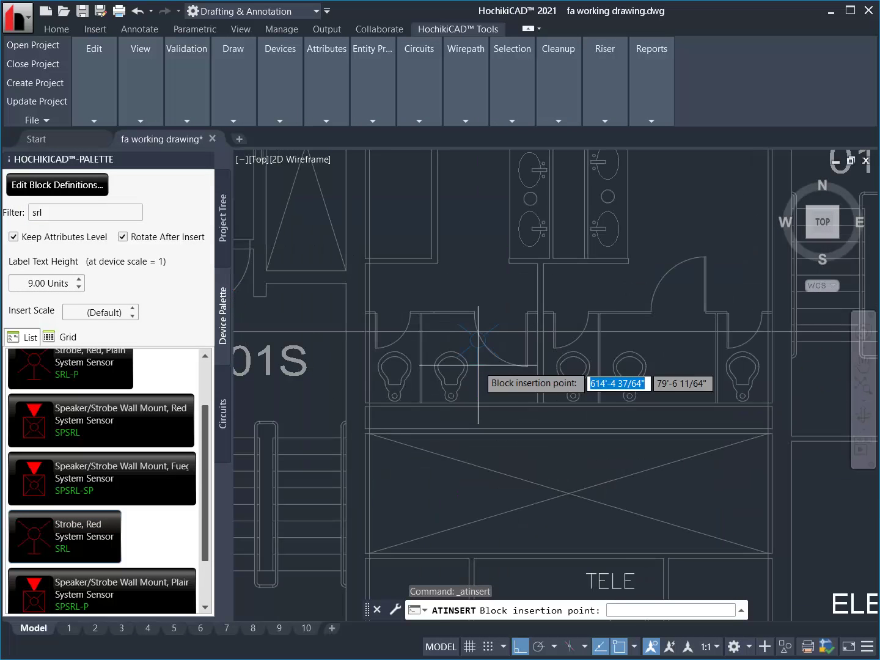
pyautogui.click(462, 310)
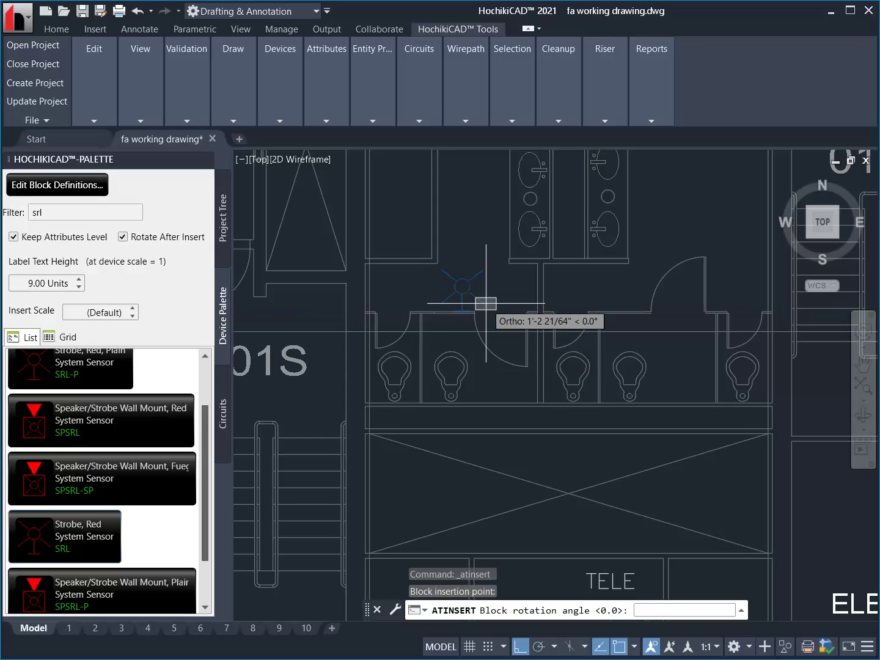
pyautogui.click(477, 305)
# Place a second red strobe in the next restroom, set both to 15.00cd, and filter the library for 1127.
pyautogui.click(639, 311)
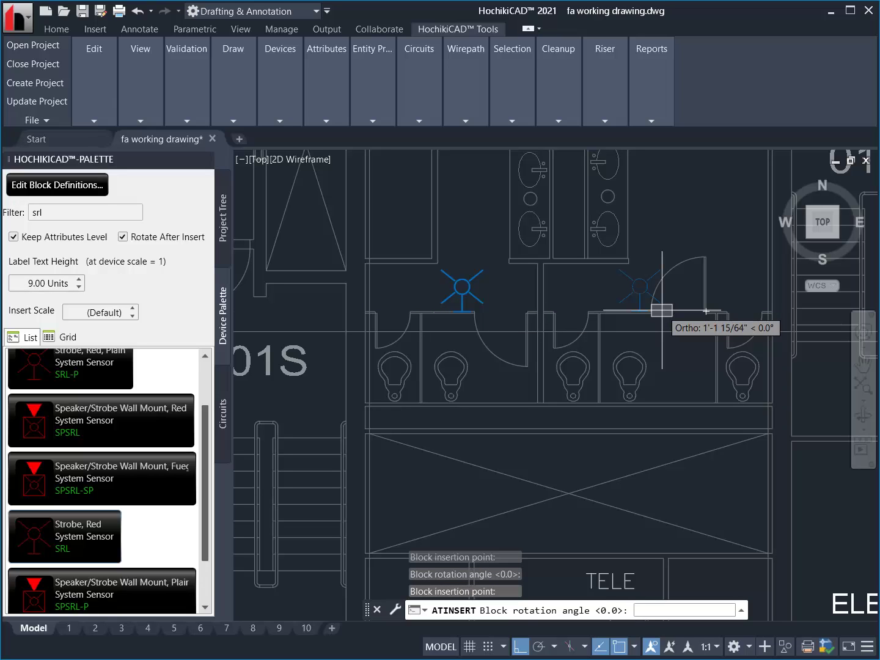
pyautogui.click(661, 311)
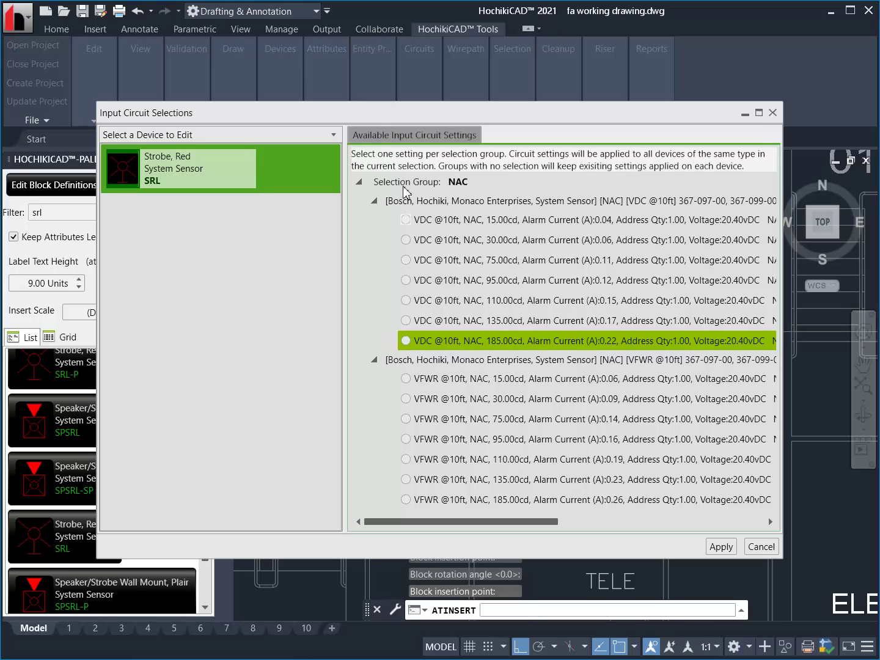
pyautogui.click(405, 220)
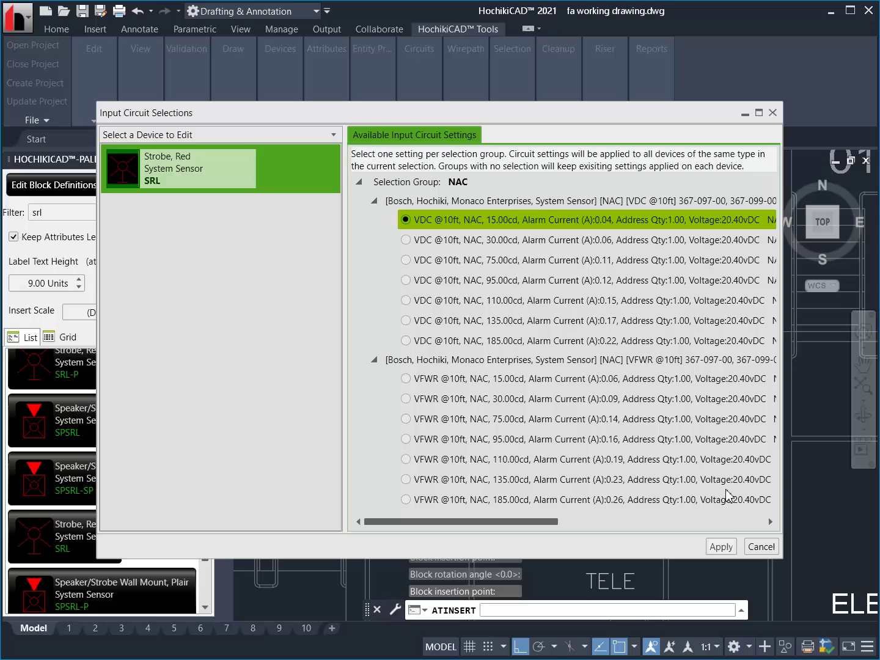
pyautogui.click(728, 546)
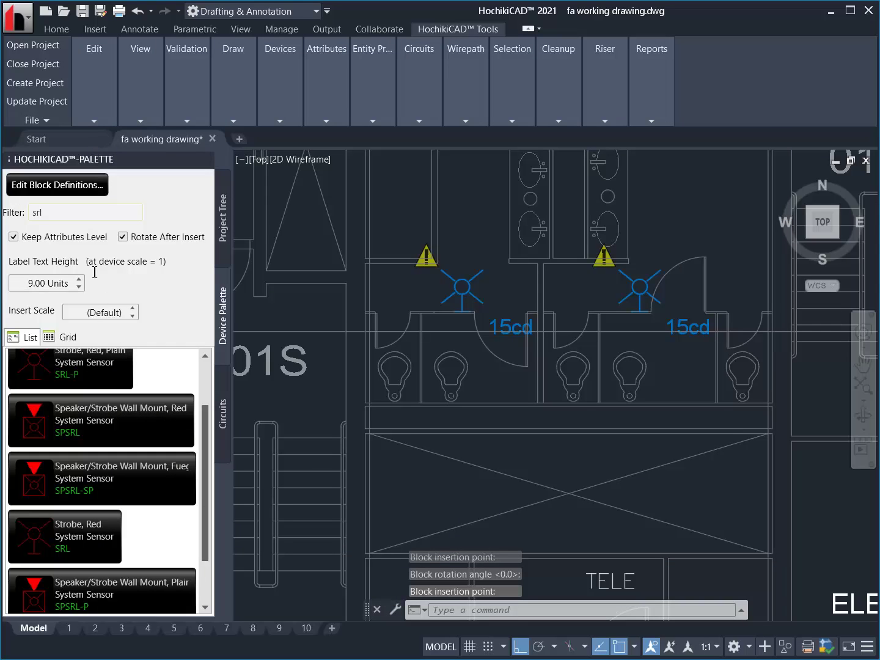
pyautogui.click(89, 216)
pyautogui.write('1127')
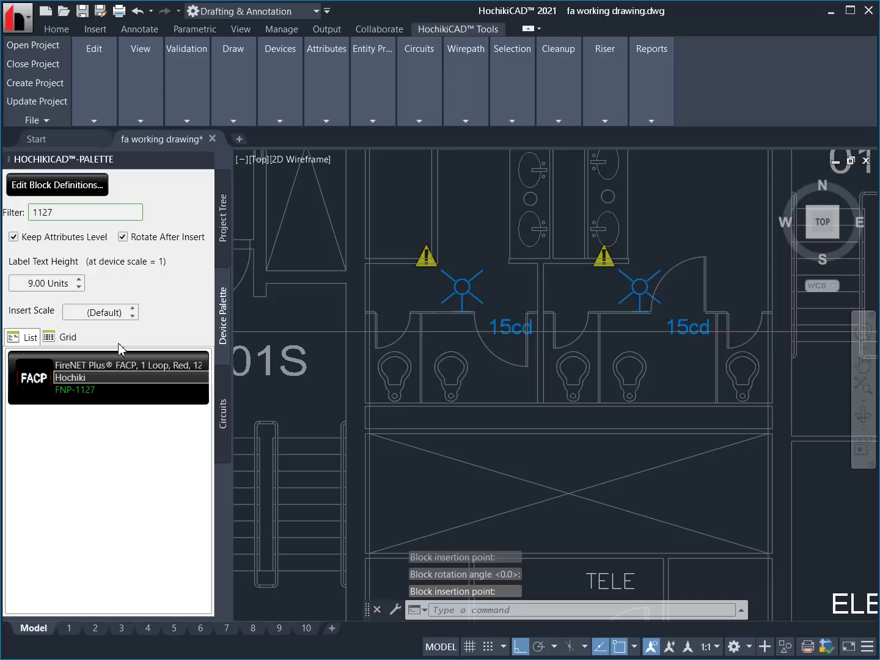
# Place the FNP-1127 FireNET Plus FACP in the ELEC room named P1 and list the project circuits.
pyautogui.click(119, 383)
pyautogui.click(119, 384)
pyautogui.moveTo(681, 498); pyautogui.dragTo(315, 431, button='middle')
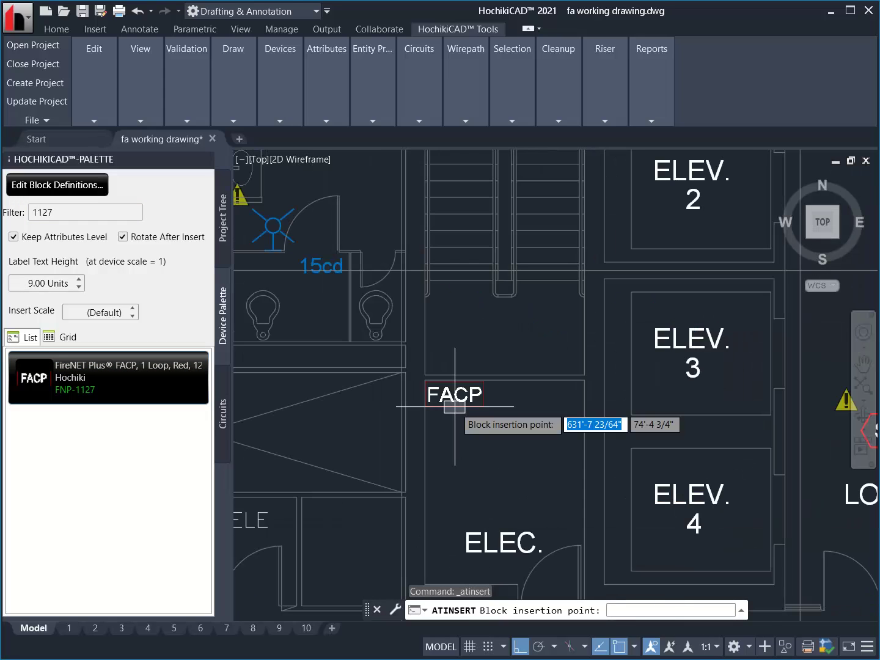
pyautogui.click(454, 406)
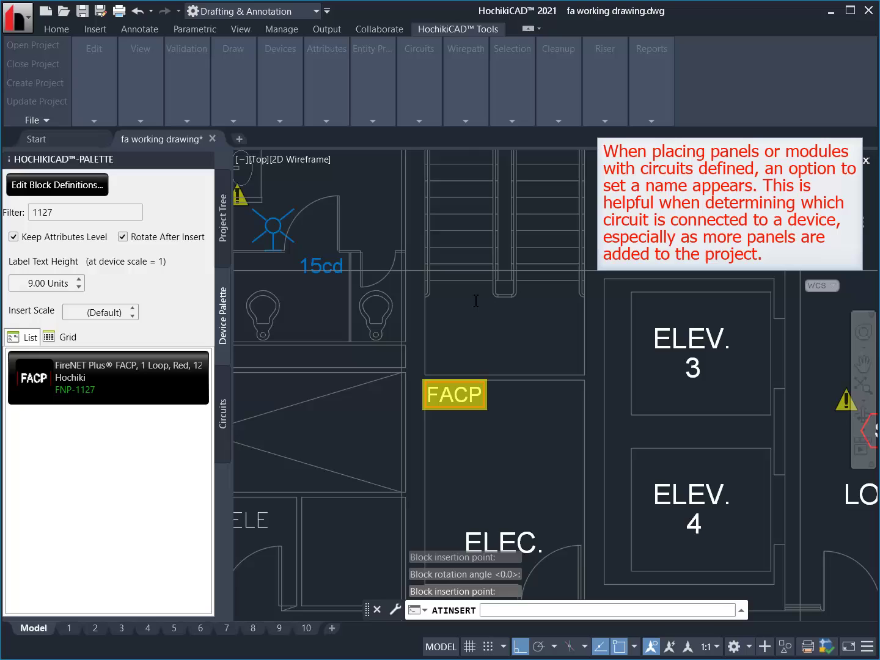
pyautogui.write('P1')
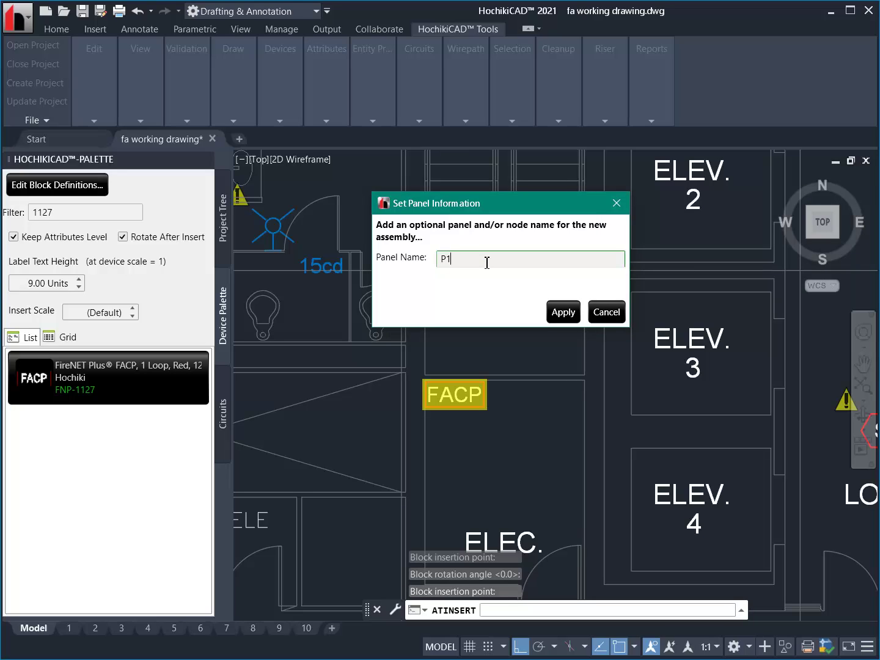
pyautogui.press('Tab')
pyautogui.click(563, 312)
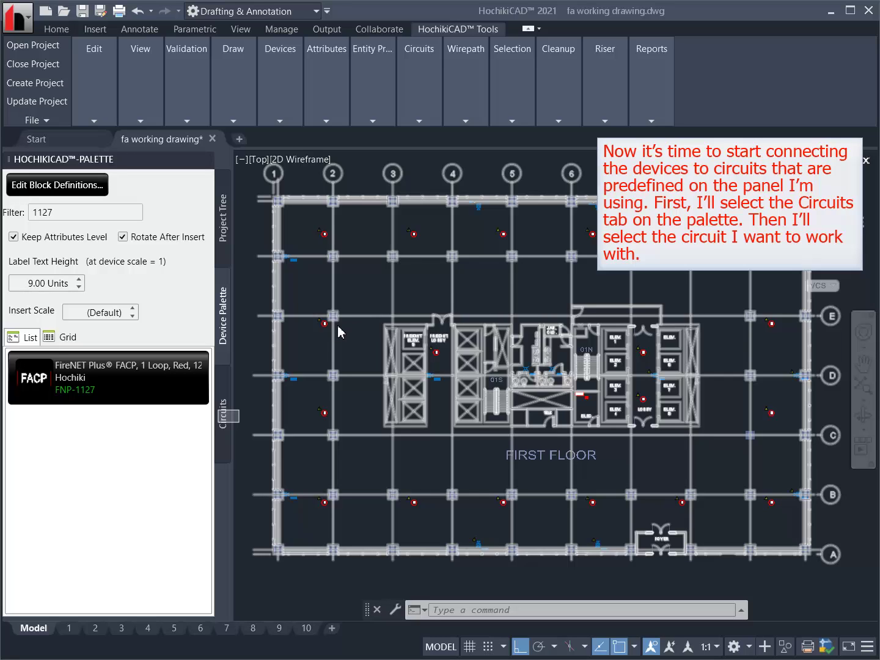
pyautogui.click(225, 414)
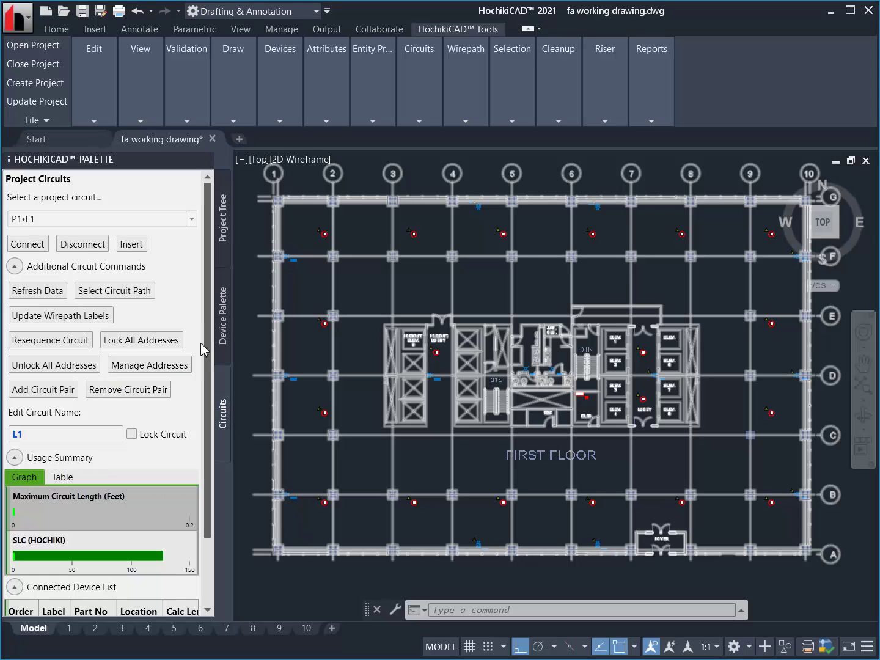
# Select loop P1•L1 and connect the first two S detectors, starting by the elevators.
pyautogui.click(191, 218)
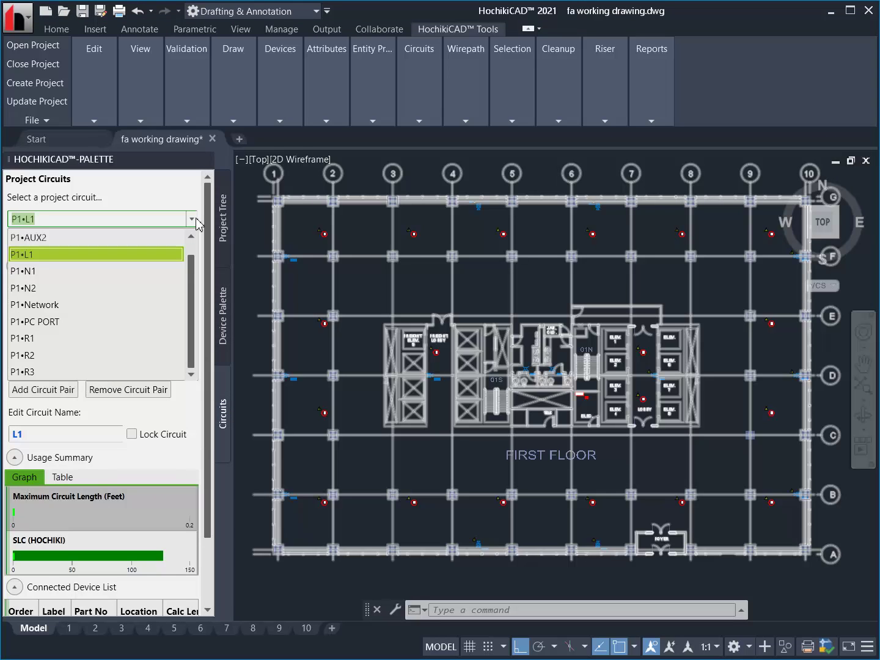
pyautogui.click(163, 254)
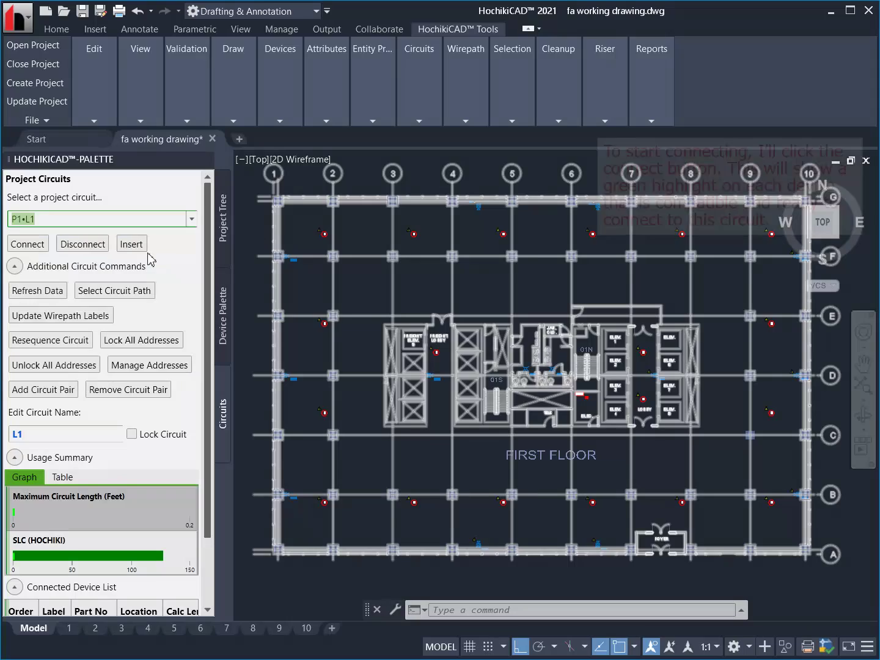
pyautogui.click(28, 243)
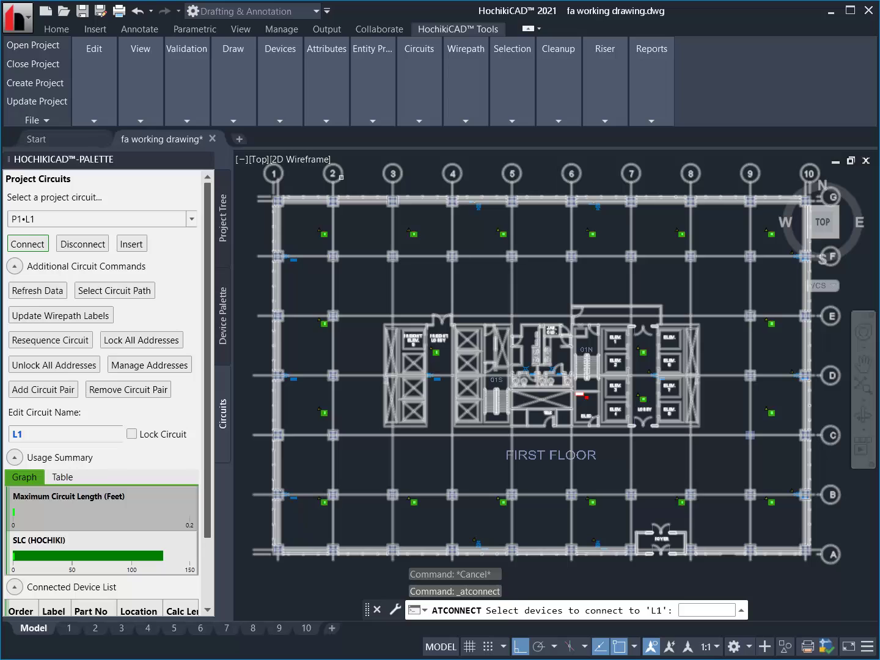
pyautogui.scroll(6, 599, 400)
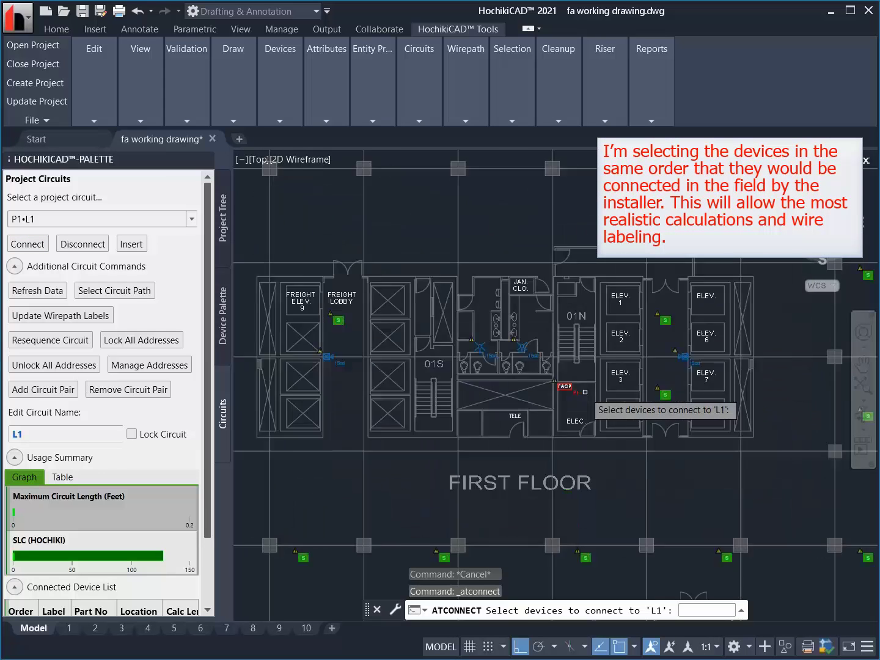
pyautogui.click(790, 399)
pyautogui.scroll(-2, 788, 397)
pyautogui.scroll(2, 651, 388)
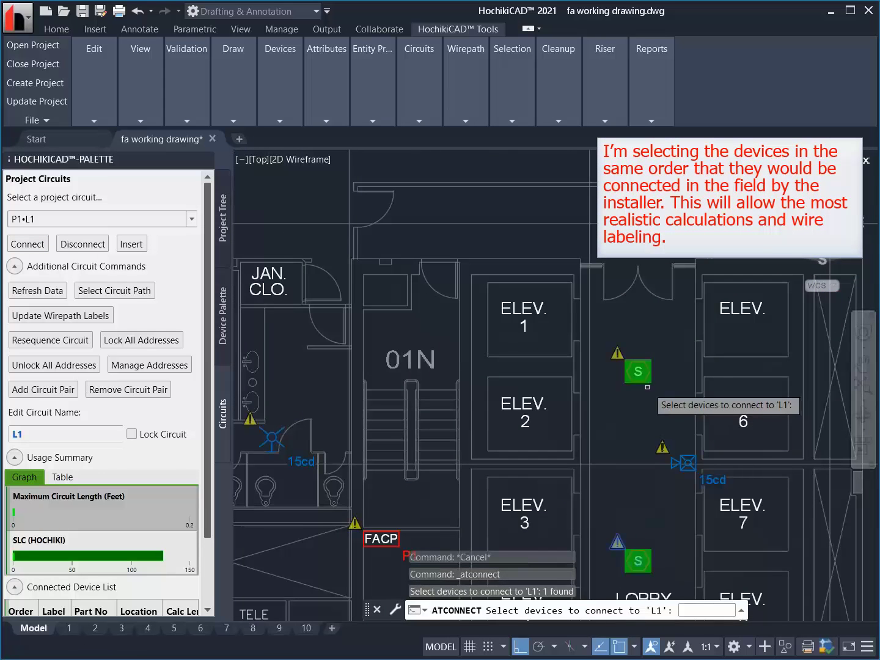
pyautogui.click(636, 370)
# Connect the third through sixth S detectors to loop P1•L1 in wiring order.
pyautogui.moveTo(636, 371)
pyautogui.mouseDown(button='middle')
pyautogui.moveTo(654, 610)
pyautogui.moveTo(689, 657)
pyautogui.mouseUp(button='middle')
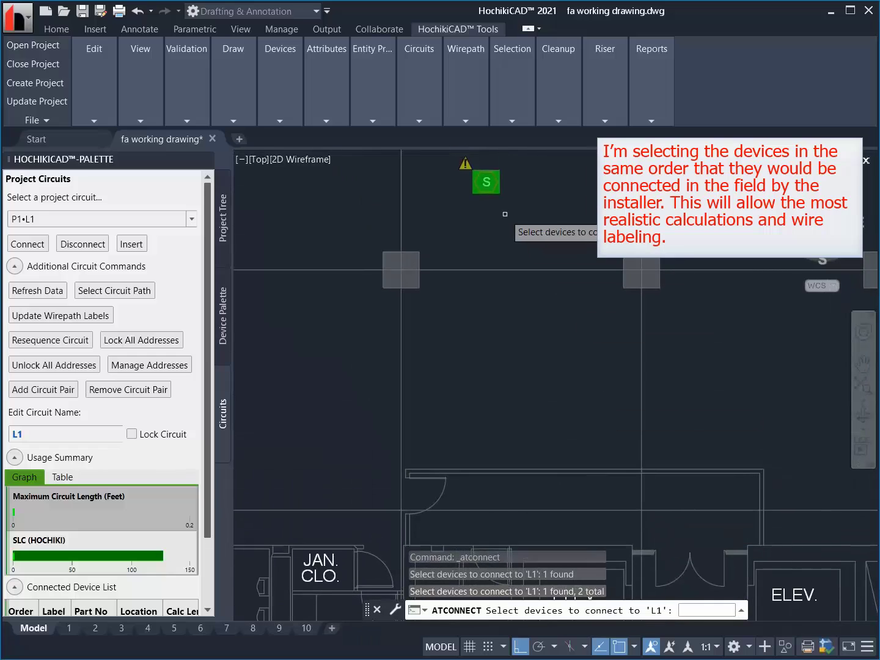
pyautogui.click(487, 182)
pyautogui.scroll(-2, 678, 286)
pyautogui.scroll(2, 459, 289)
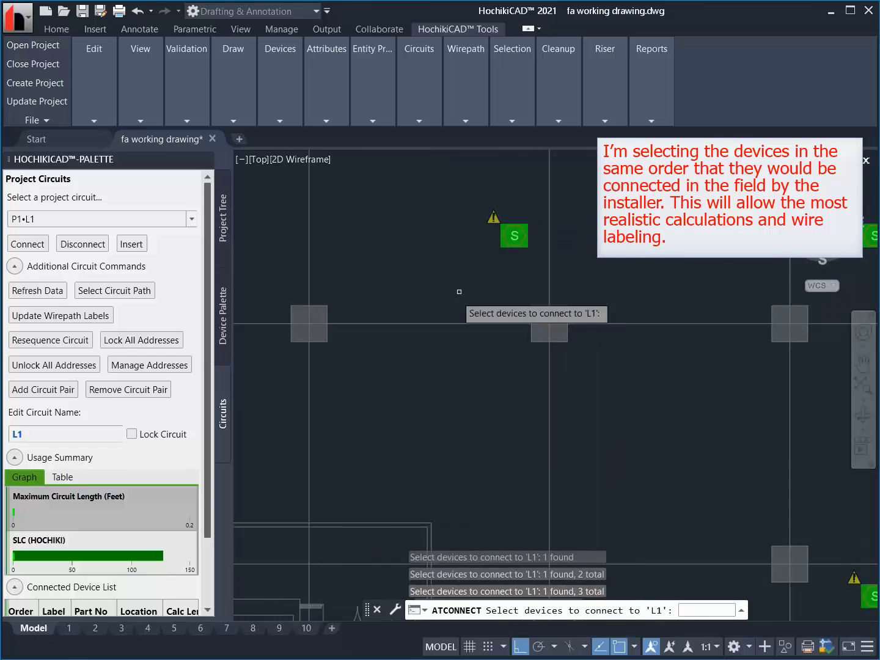
pyautogui.click(514, 236)
pyautogui.scroll(-1, 606, 262)
pyautogui.click(493, 245)
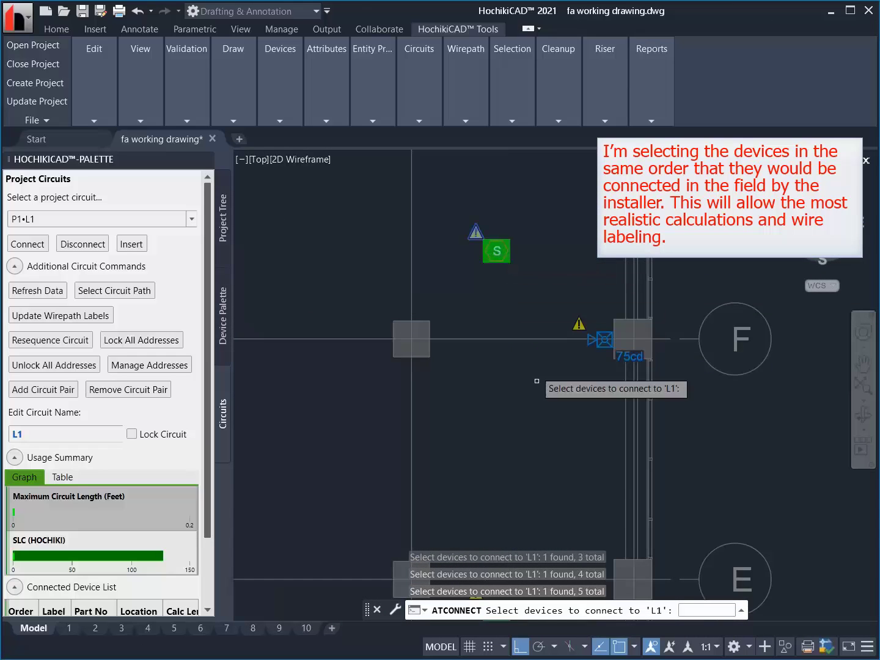
pyautogui.moveTo(551, 459); pyautogui.dragTo(544, 169, button='middle')
pyautogui.click(506, 319)
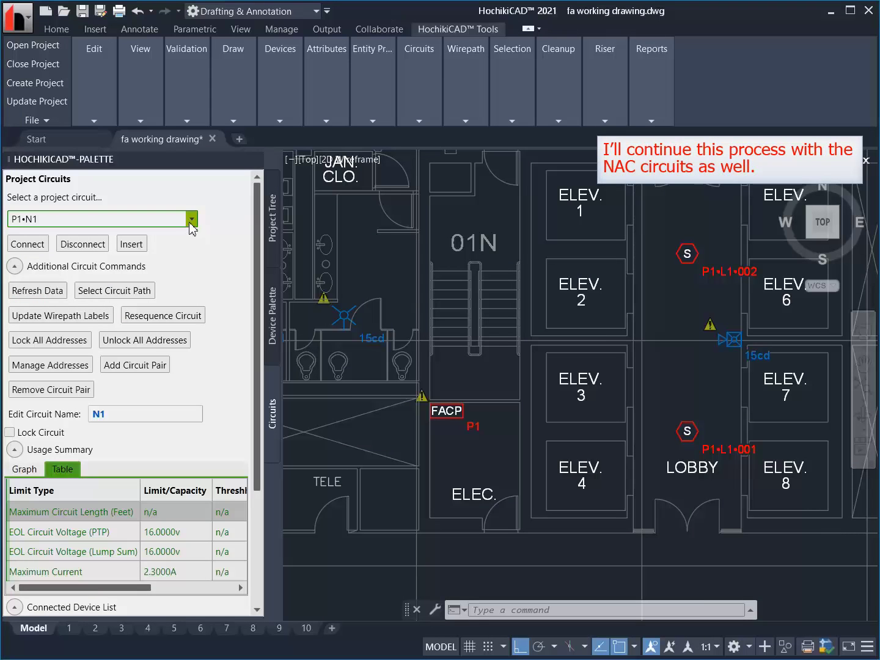
# Select NAC circuit P1•N1 and connect the two restroom strobes to it.
pyautogui.click(192, 218)
pyautogui.click(53, 269)
pyautogui.click(28, 244)
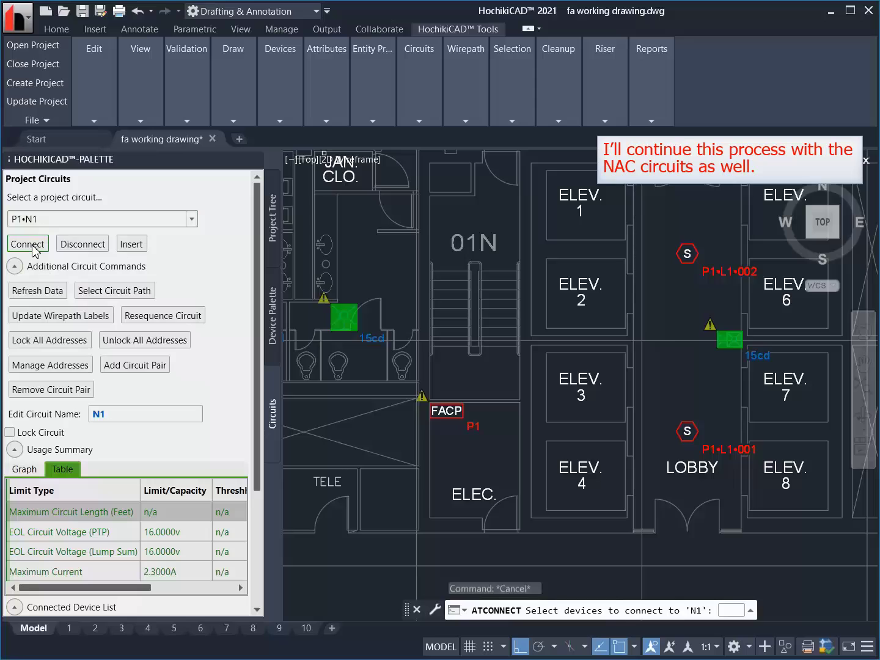
pyautogui.moveTo(373, 305)
pyautogui.mouseDown(button='middle')
pyautogui.moveTo(413, 308)
pyautogui.moveTo(376, 305)
pyautogui.mouseUp(button='middle')
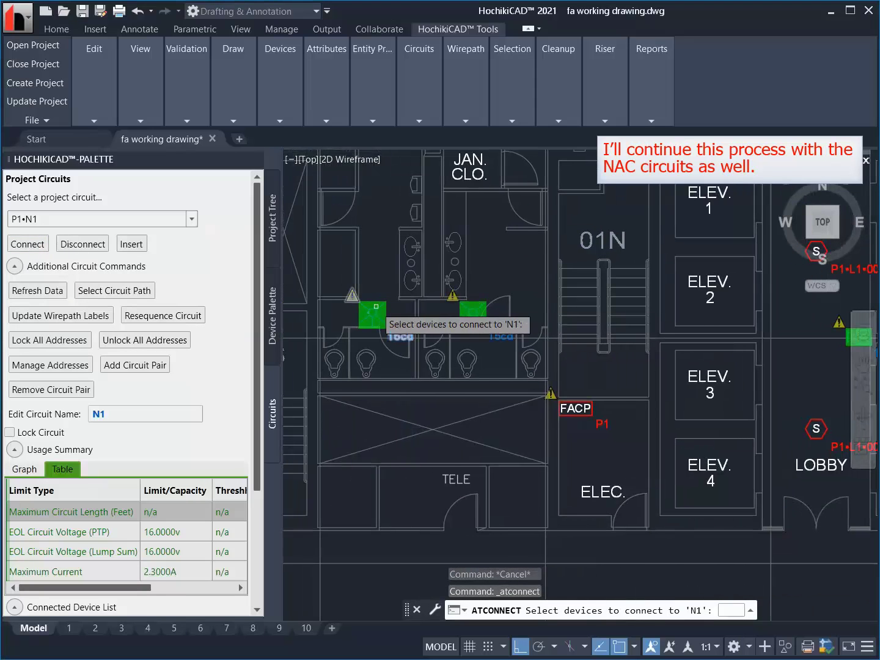
pyautogui.click(377, 306)
pyautogui.click(468, 309)
# Connect the remaining notification devices, including those on grid rows F and D, to P1•N1.
pyautogui.moveTo(625, 337)
pyautogui.mouseDown(button='middle')
pyautogui.moveTo(606, 348)
pyautogui.moveTo(606, 466)
pyautogui.mouseUp(button='middle')
pyautogui.scroll(-4, 605, 348)
pyautogui.click(633, 386)
pyautogui.click(515, 272)
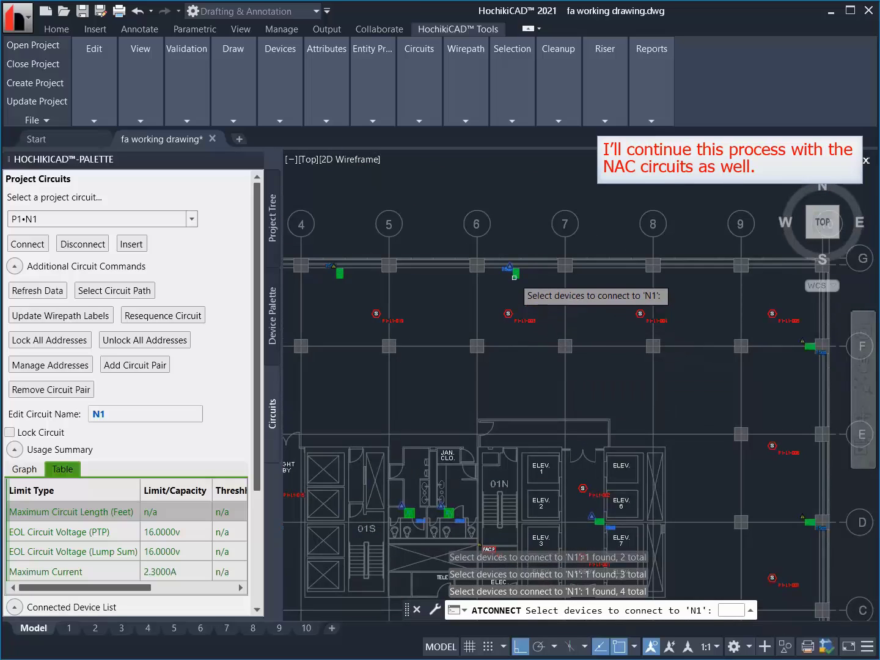
pyautogui.click(802, 339)
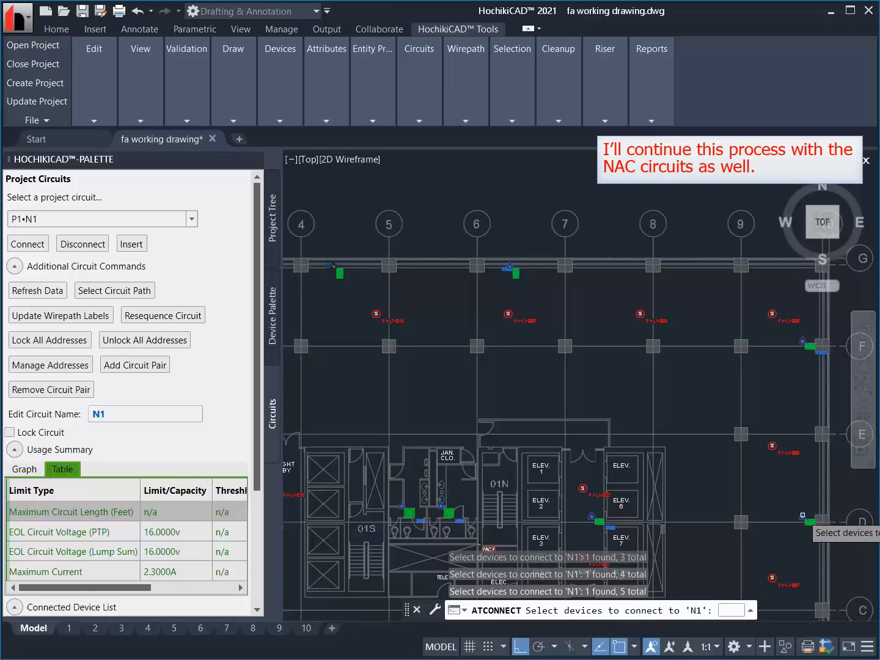
pyautogui.click(802, 516)
pyautogui.scroll(4, 451, 532)
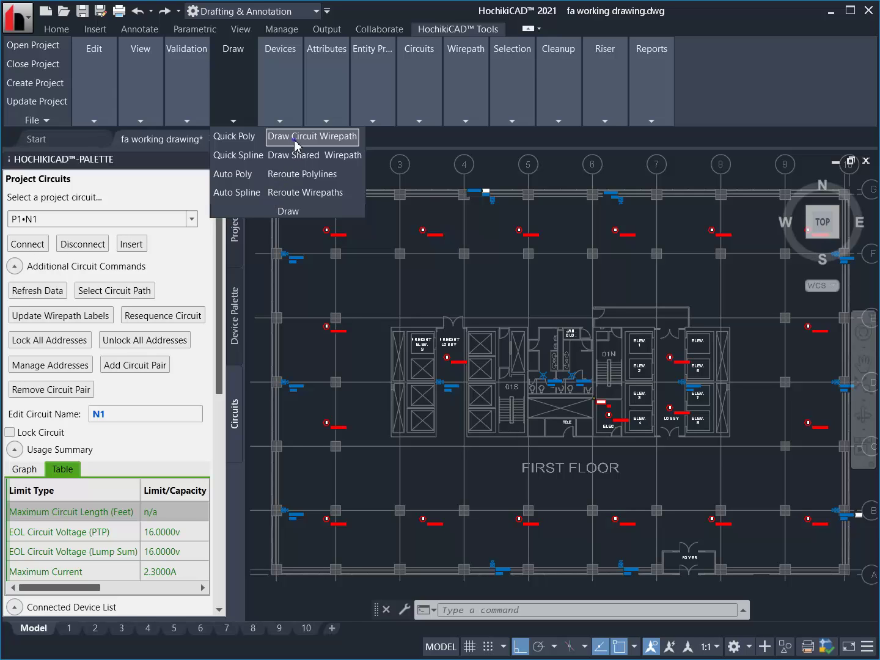
# Draw wirepaths automatically for every circuit, replacing any existing wirepaths.
pyautogui.click(295, 145)
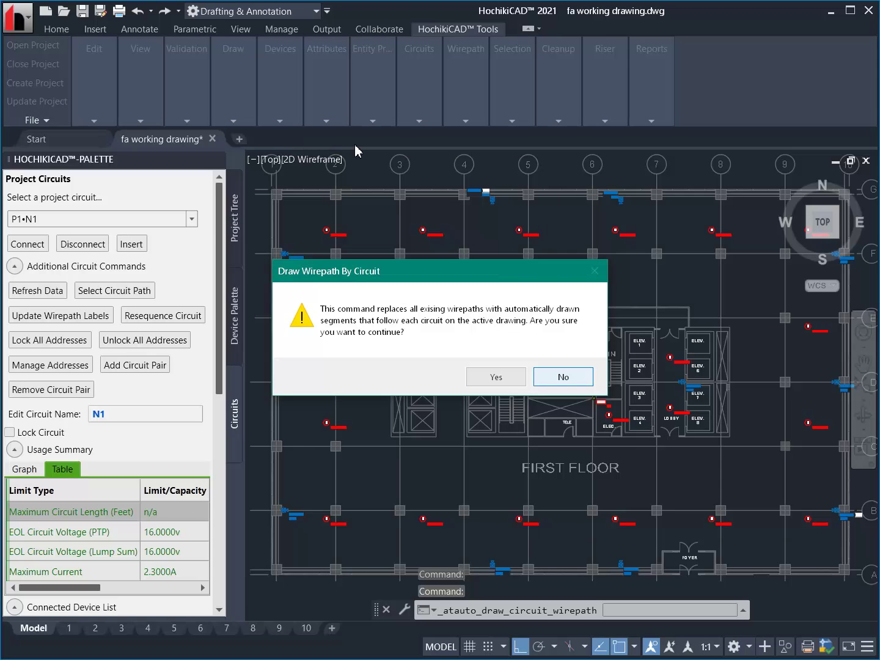
pyautogui.click(513, 379)
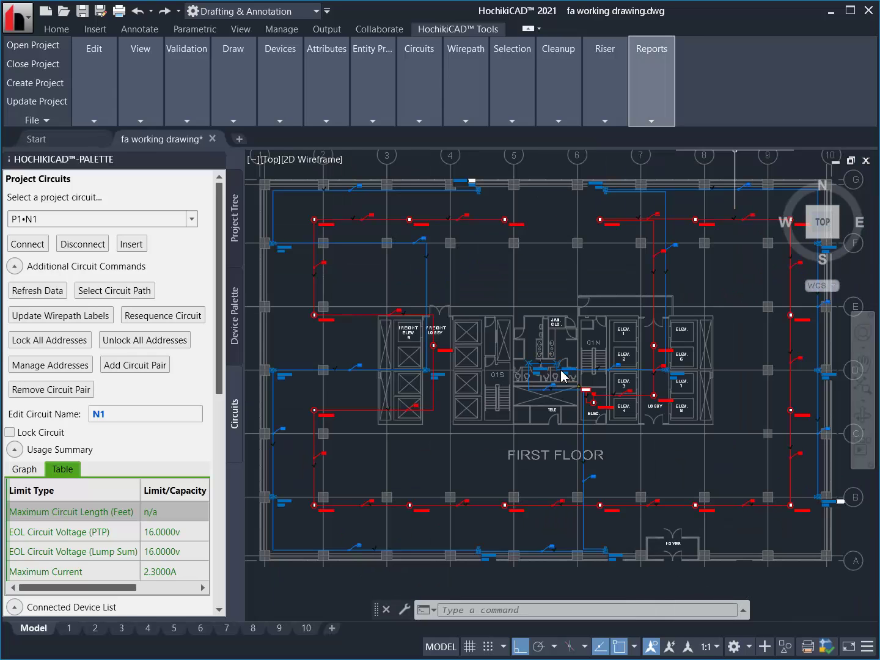
# Create a Device Legend from ALL devices, generating the report tables including Panel P1's battery calculation.
pyautogui.click(665, 95)
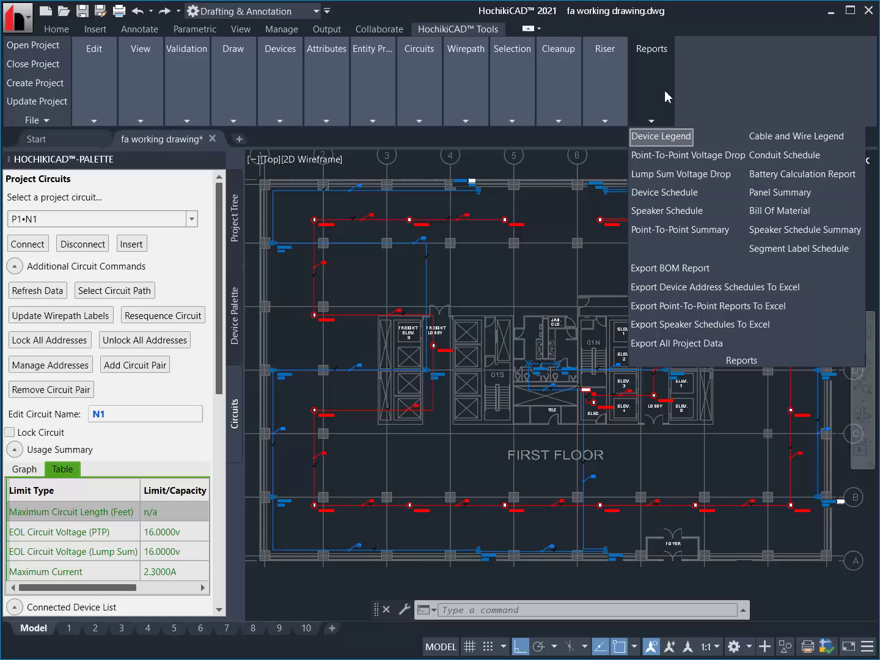
pyautogui.click(678, 139)
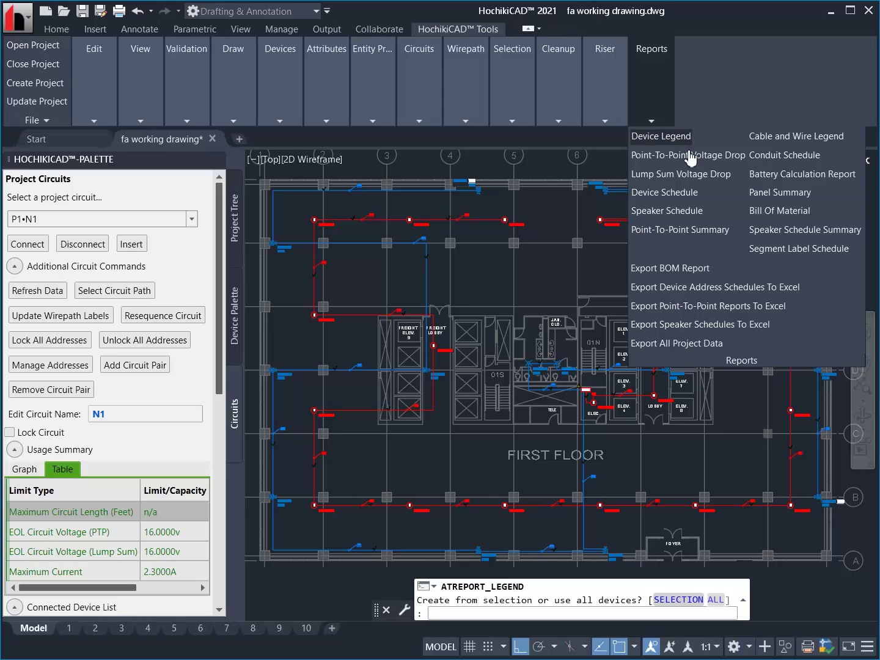
pyautogui.click(715, 601)
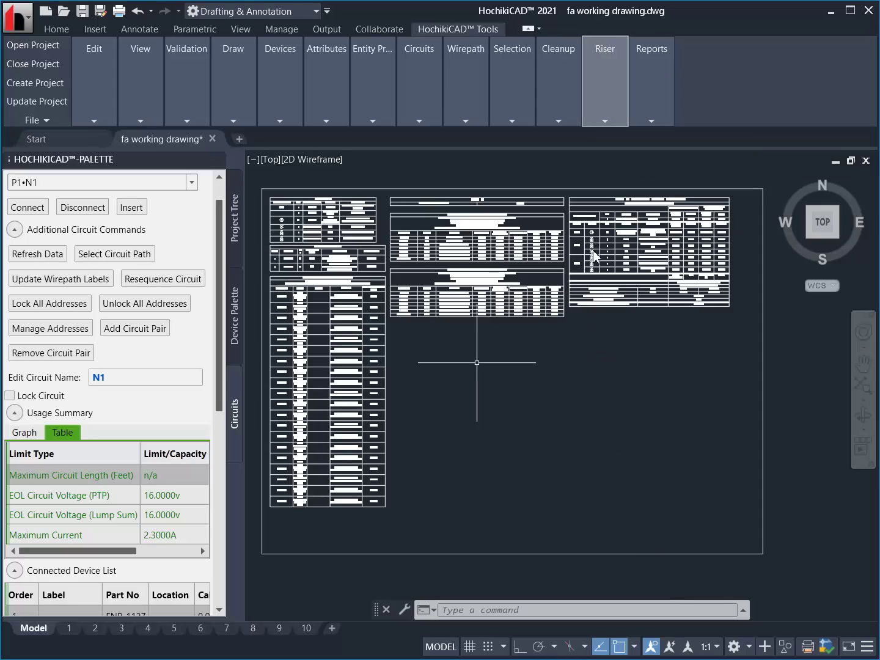
# Create a riser diagram of panel P1's circuits using the default Riser Options.
pyautogui.click(592, 116)
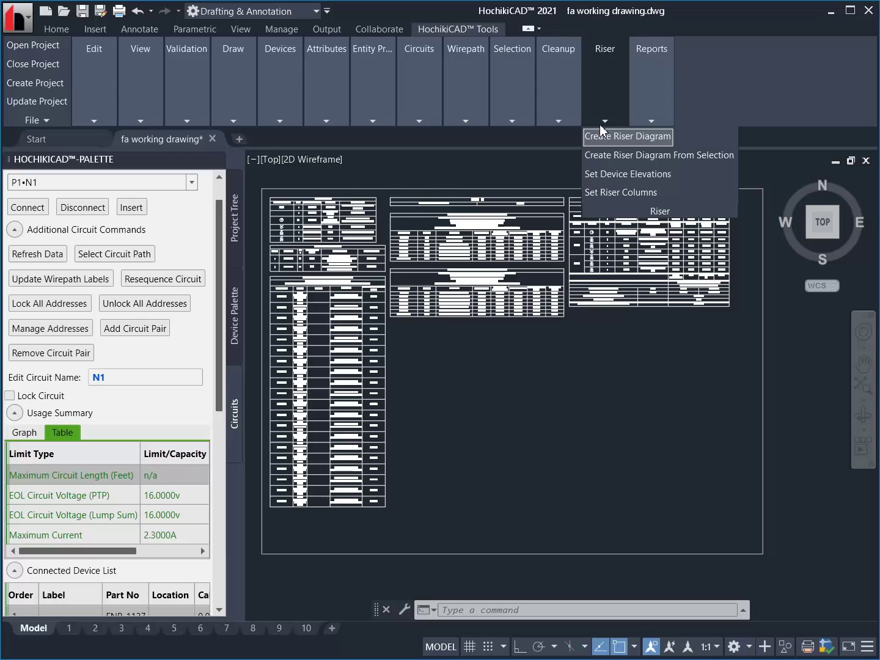
pyautogui.click(602, 138)
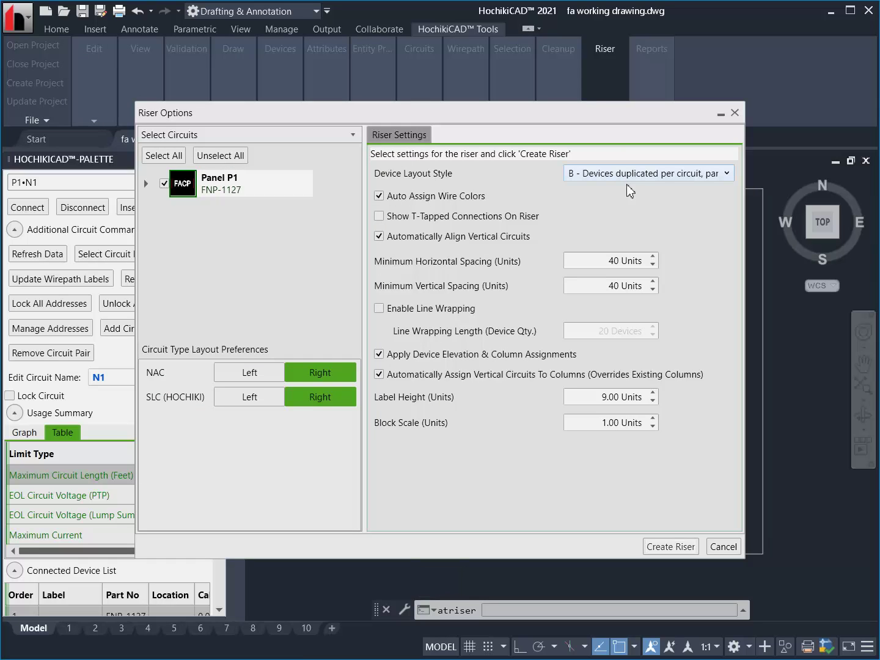
pyautogui.click(668, 546)
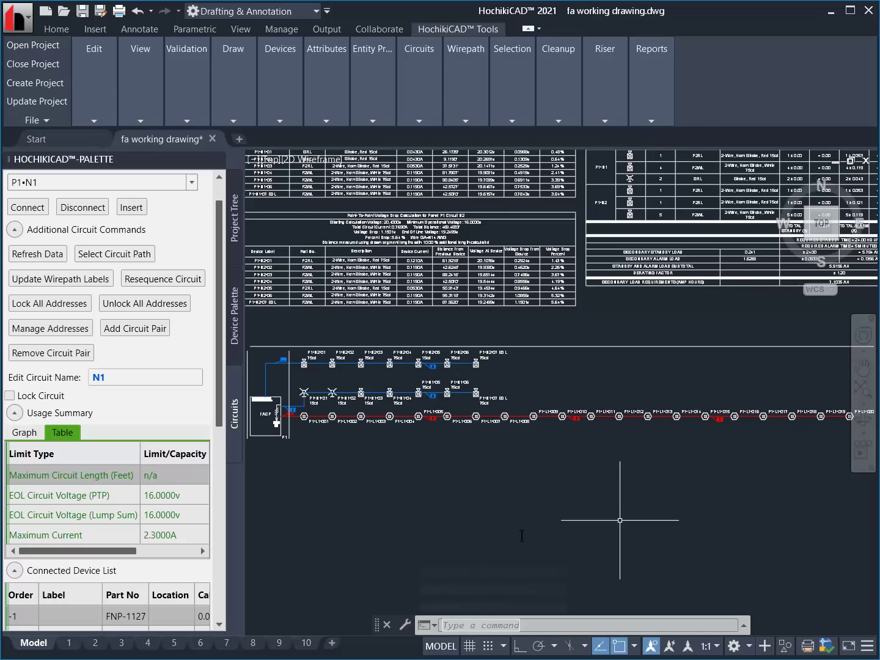
# Publish the three sheets with PUBLISH as a PDF to fa working drawing.pdf.
pyautogui.write('publish')
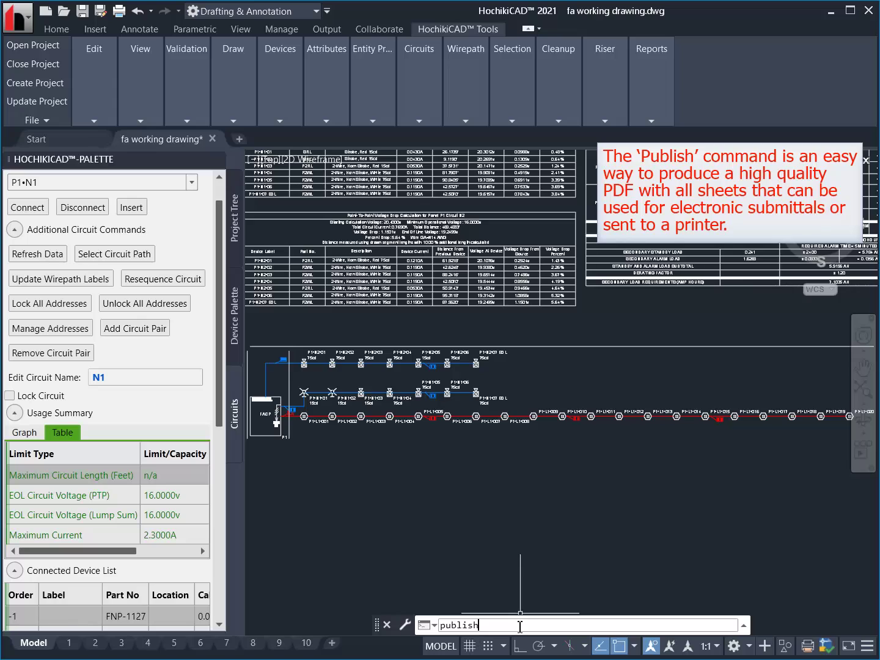
pyautogui.press('Return')
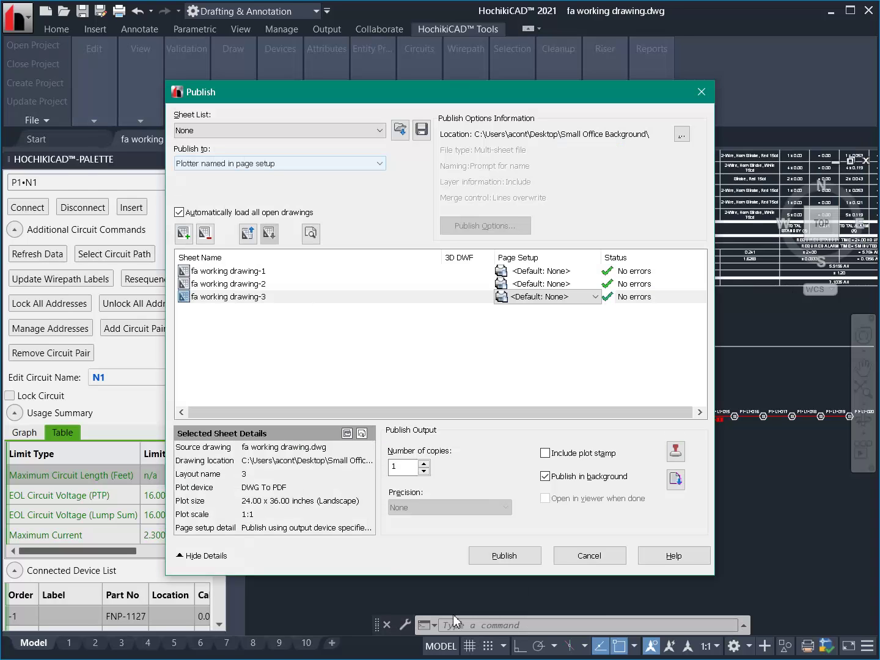
pyautogui.click(289, 165)
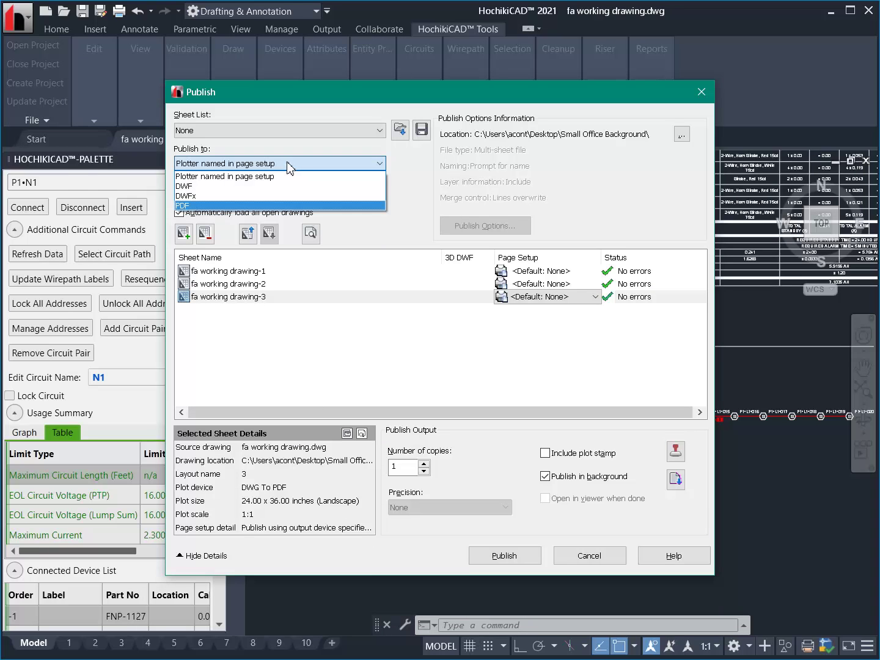
pyautogui.click(282, 207)
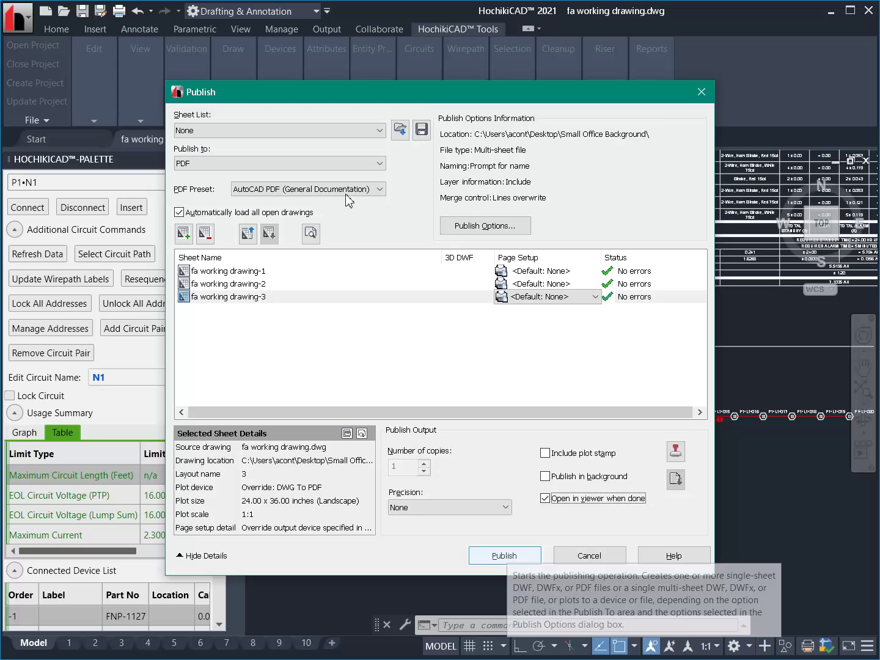
pyautogui.click(504, 556)
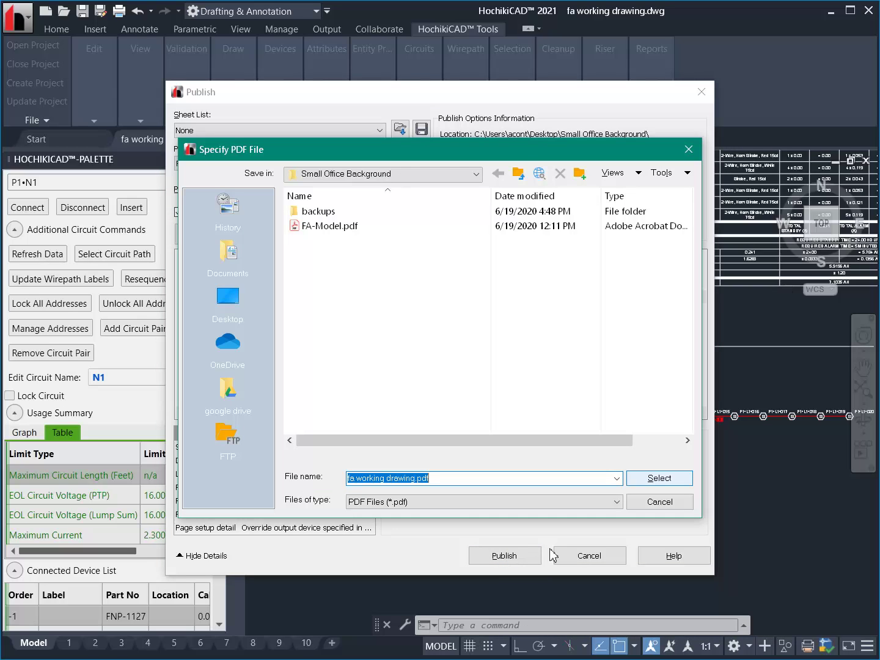
pyautogui.click(663, 482)
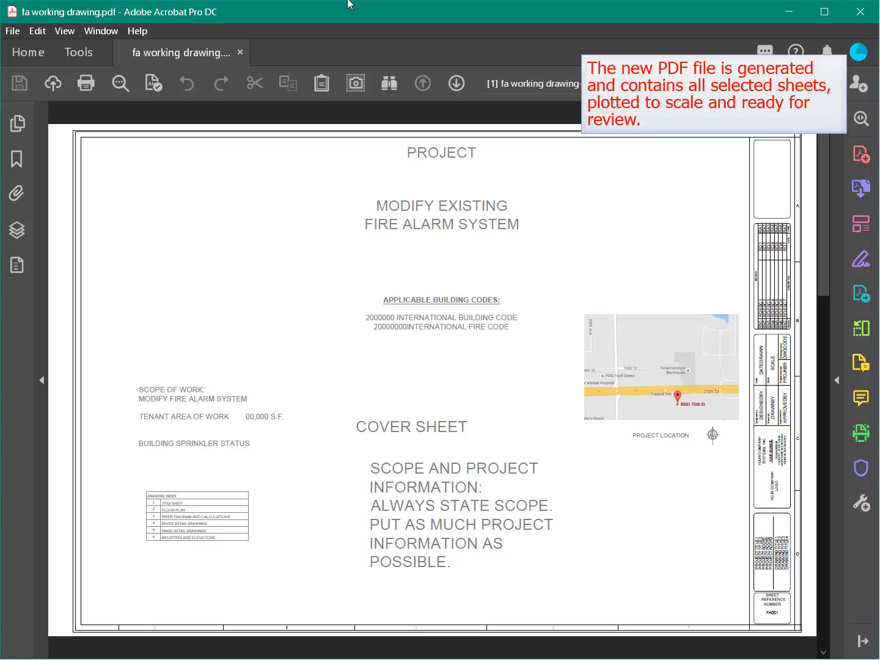
# Page down from the cover sheet past the floor plan to page 3 with the schedules and riser.
pyautogui.press('pagedown')
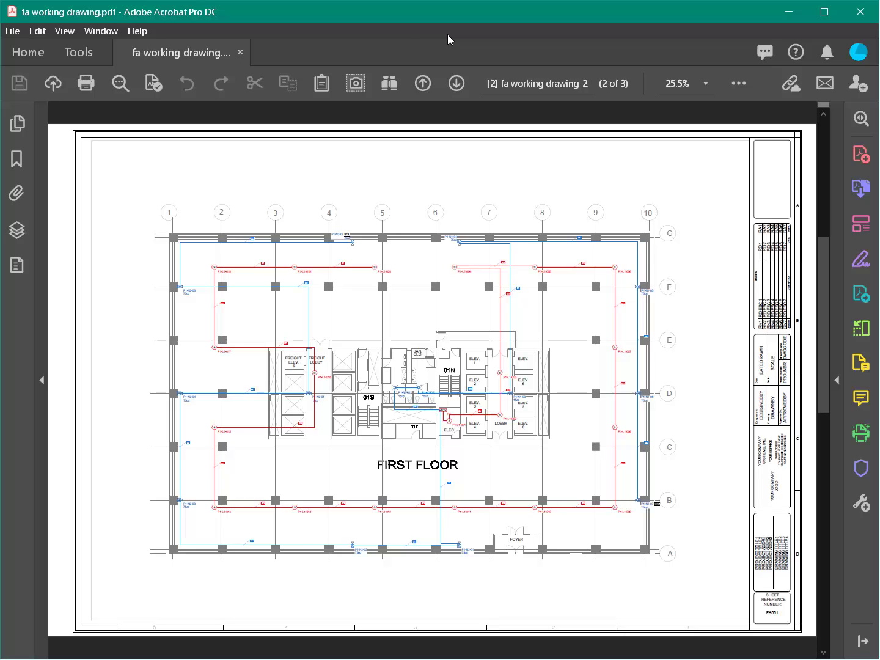
pyautogui.press('pagedown')
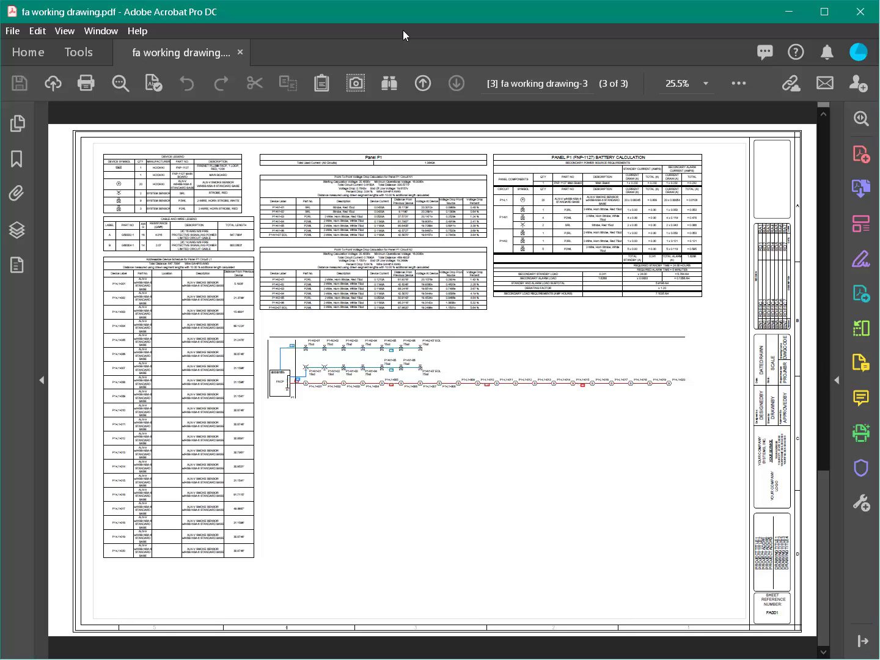